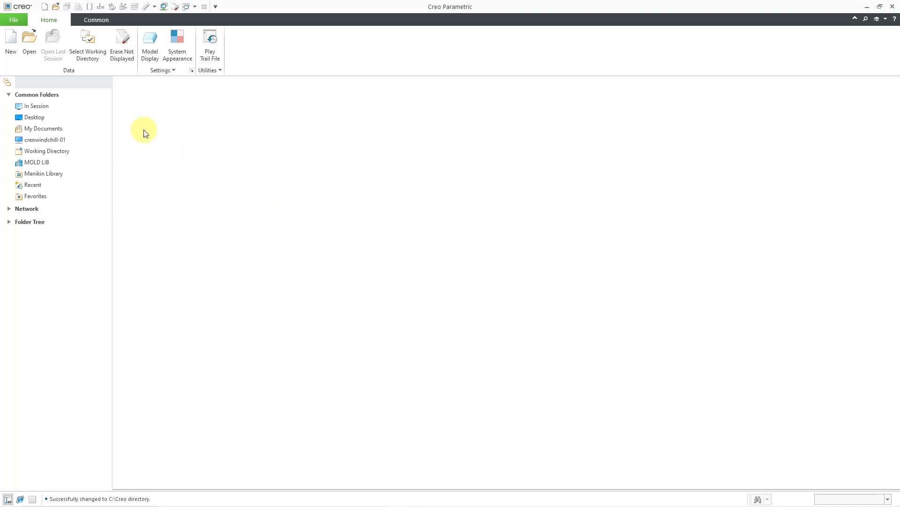
- Check the autobuildz_enabled option in the configuration editor, leaving the options without making changes
{"action": "left_click", "coordinate": [19, 19]}
{"action": "mouse_move", "coordinate": [27, 232]}
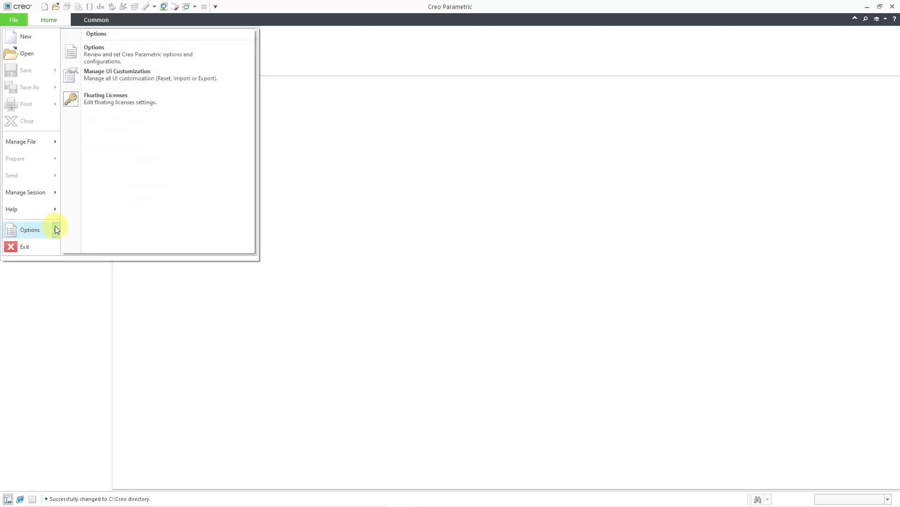
{"action": "left_click", "coordinate": [110, 54]}
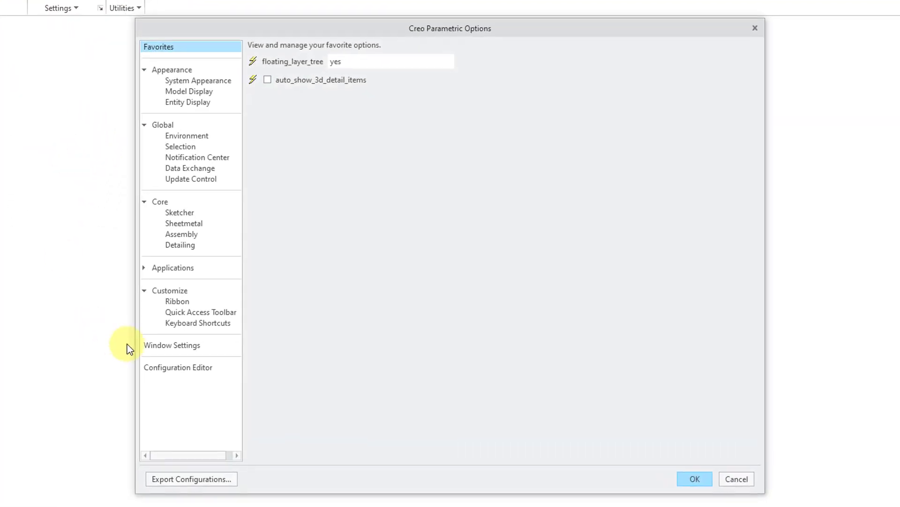
{"action": "left_click", "coordinate": [190, 367]}
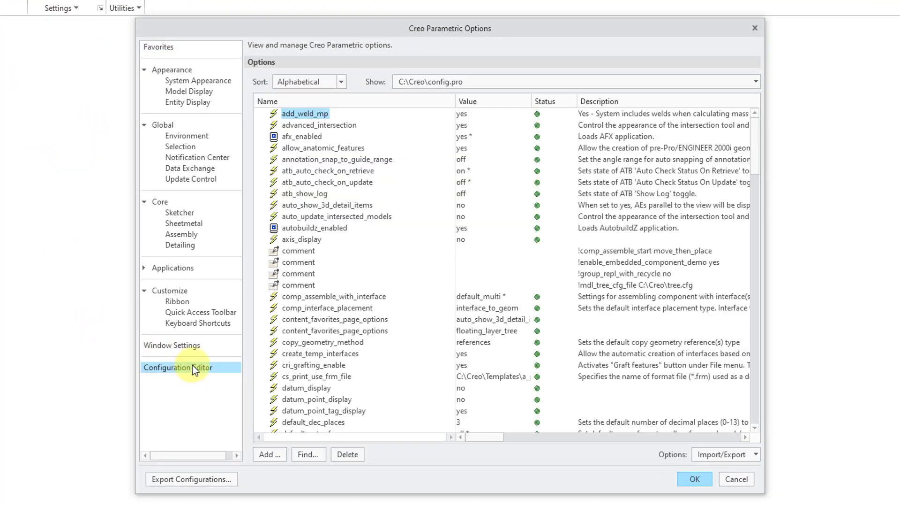
{"action": "left_click", "coordinate": [336, 230]}
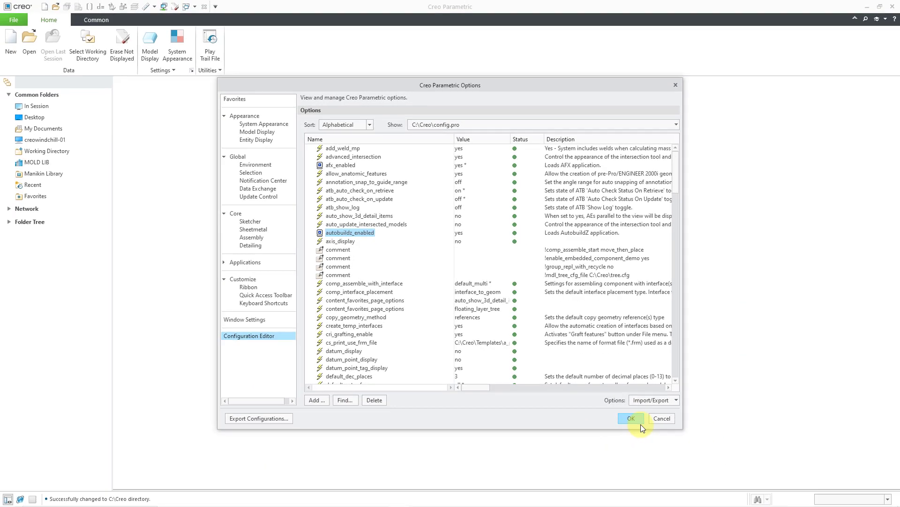
{"action": "left_click", "coordinate": [666, 418]}
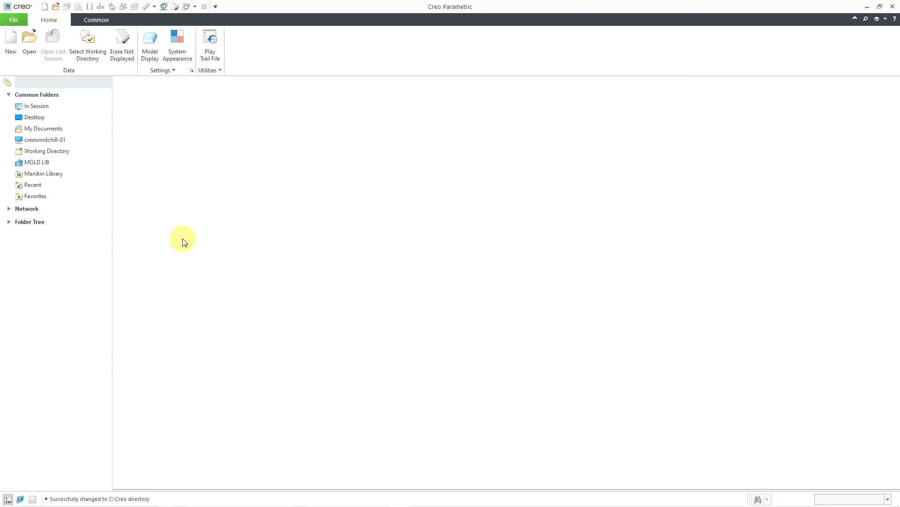
- Set the working directory to C:\CAD-Files\AutobuildZ\Demo
{"action": "left_click", "coordinate": [89, 57]}
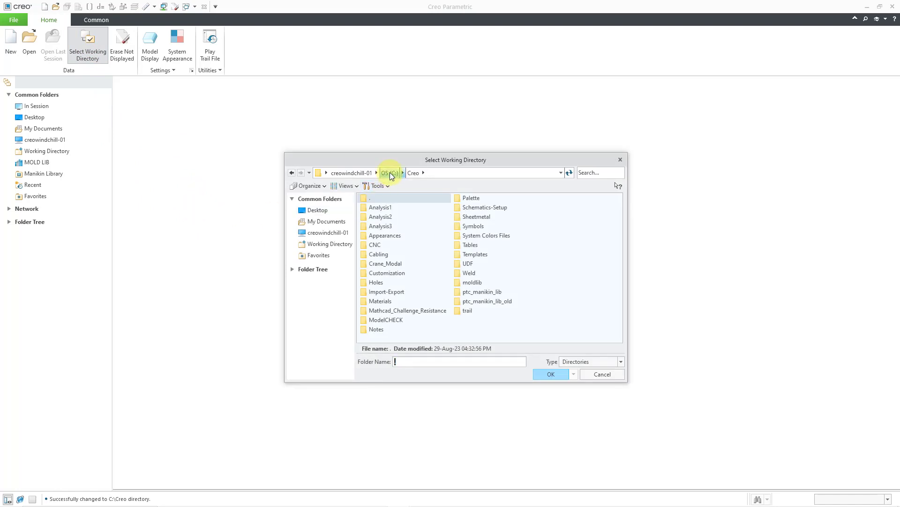
{"action": "left_click", "coordinate": [389, 173]}
{"action": "double_click", "coordinate": [388, 226]}
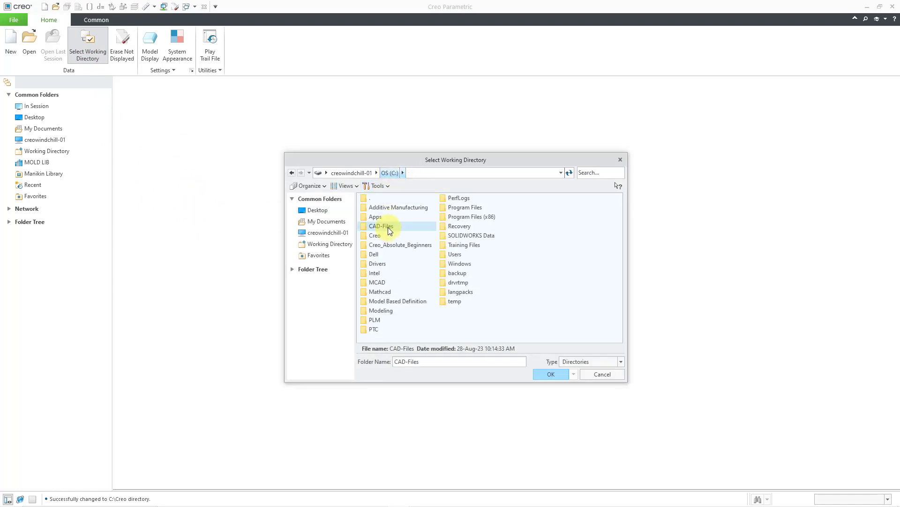
{"action": "left_click", "coordinate": [388, 227]}
{"action": "double_click", "coordinate": [388, 227]}
{"action": "double_click", "coordinate": [376, 206]}
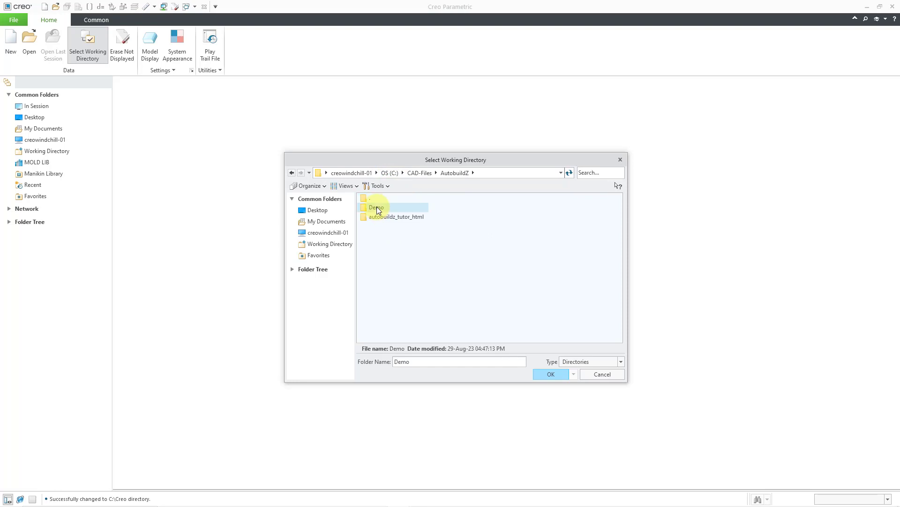
{"action": "left_click", "coordinate": [549, 373]}
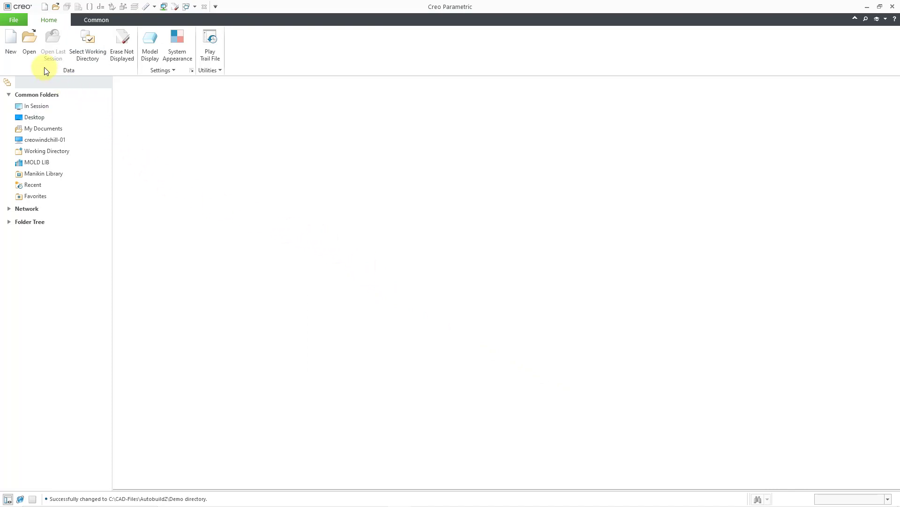
- List all file types in the Demo folder and choose Abz_Tutorial.dxf for import
{"action": "left_click", "coordinate": [35, 55]}
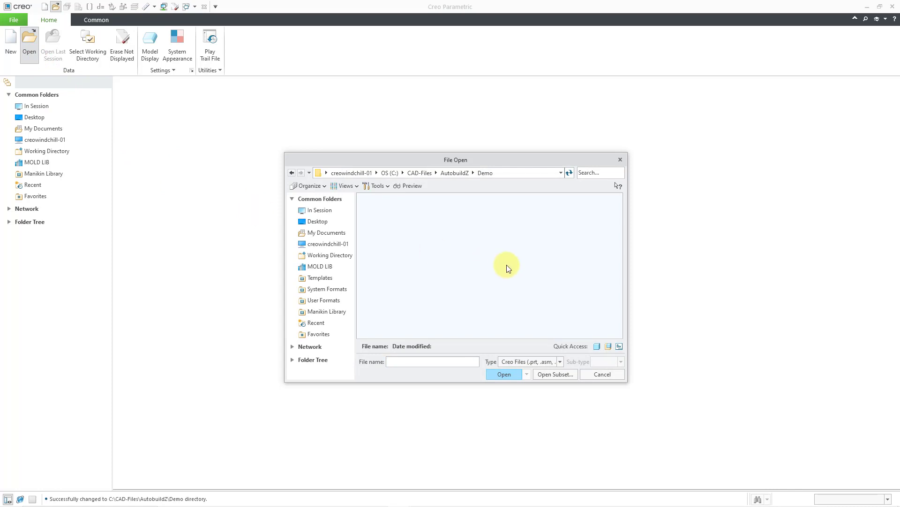
{"action": "left_click", "coordinate": [534, 362]}
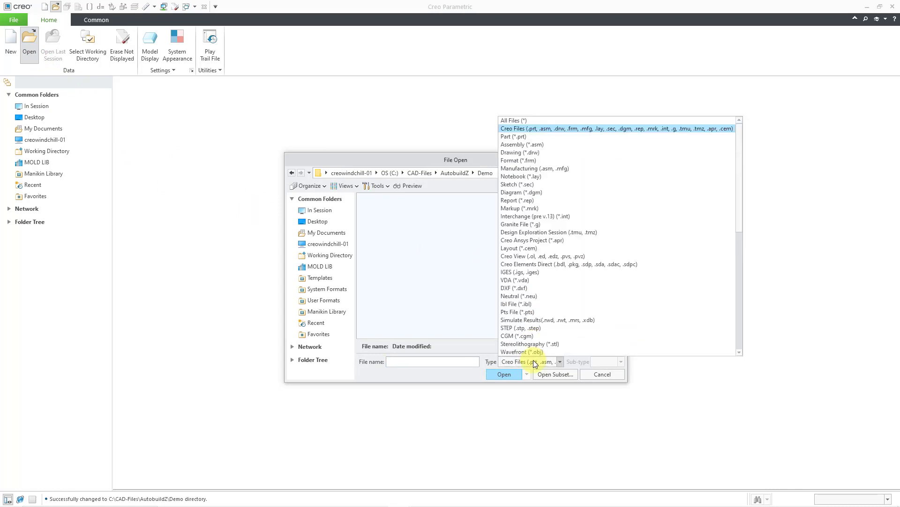
{"action": "left_click", "coordinate": [524, 123]}
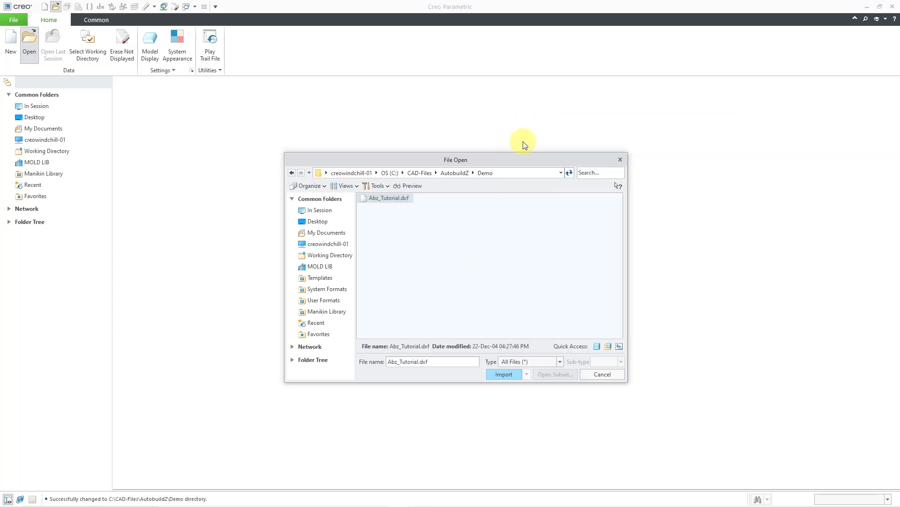
{"action": "double_click", "coordinate": [390, 198]}
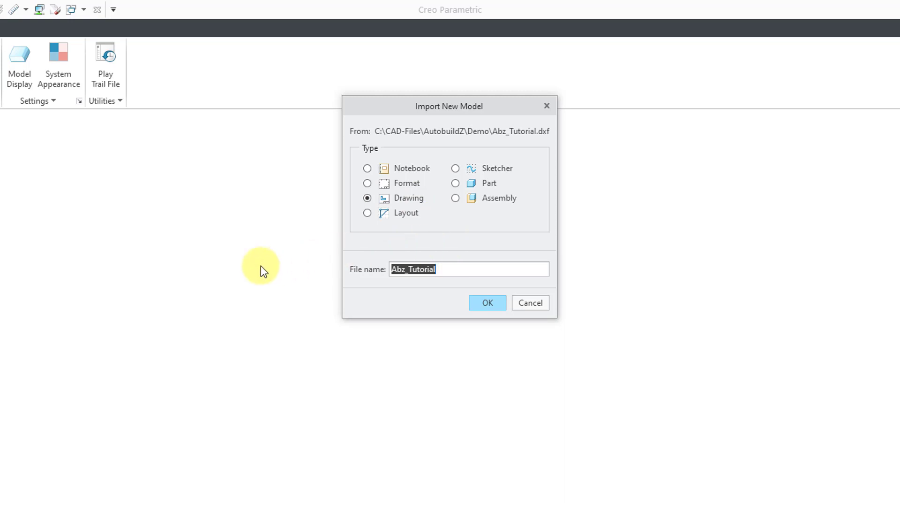
- Import the DXF as a drawing named wedge, using Model Space, dimensions as dimensions and ASME text symbols
{"action": "type", "text": "wedg"}
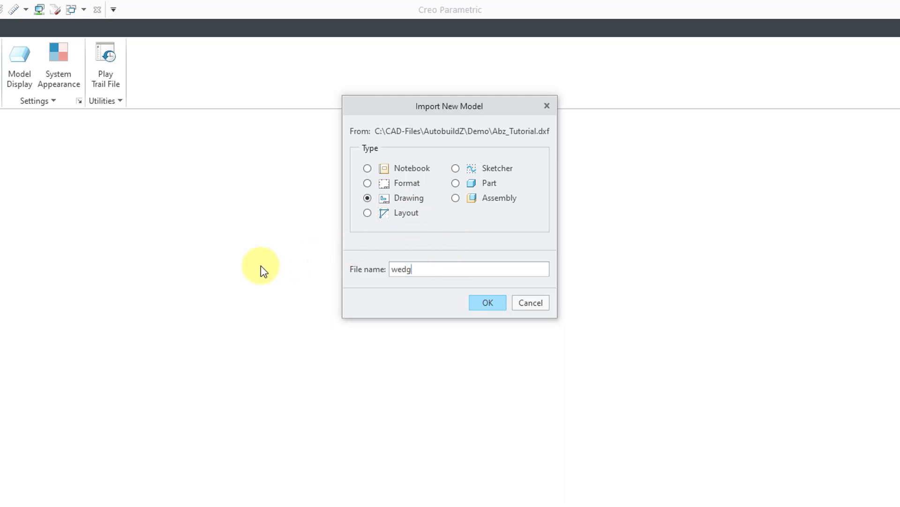
{"action": "type", "text": "e"}
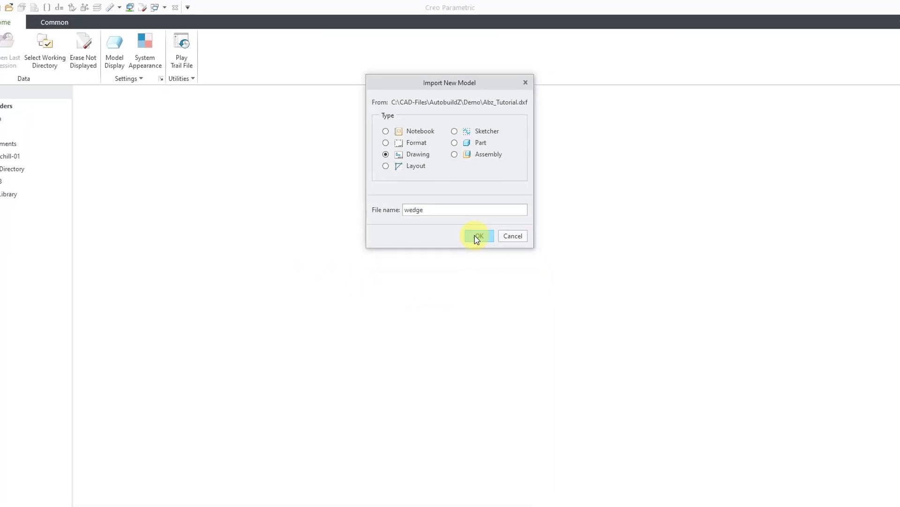
{"action": "left_click", "coordinate": [477, 236]}
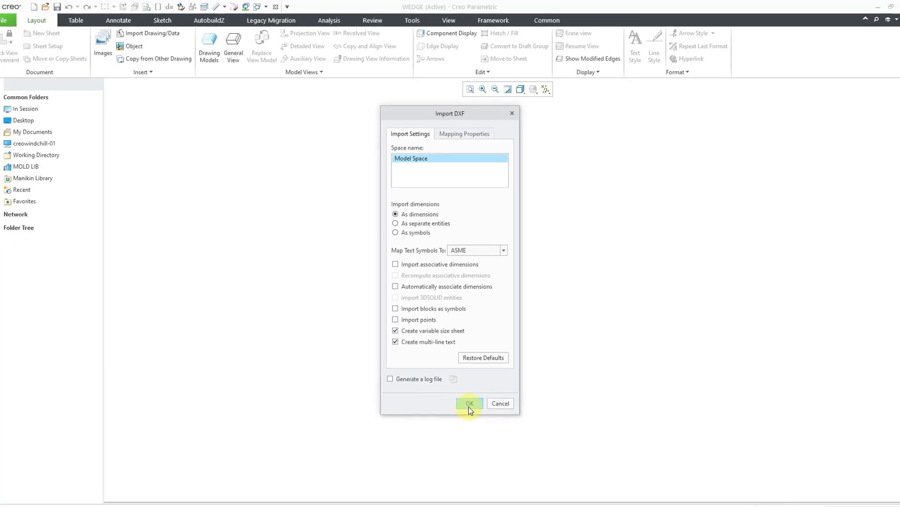
{"action": "left_click", "coordinate": [470, 393]}
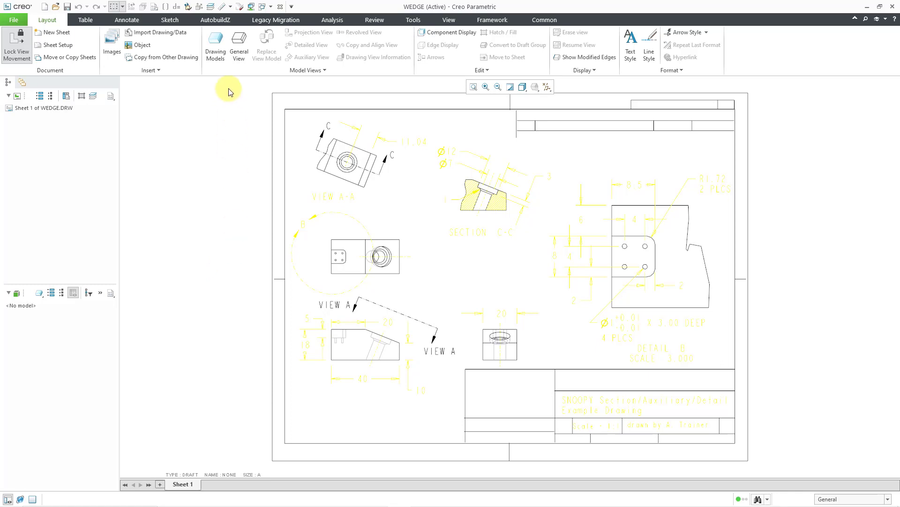
- Save the AutobuildZ preferences with layer name prefix ABZ_, all part setup options enabled and a chaining tolerance of 0.010000
{"action": "left_click", "coordinate": [225, 21]}
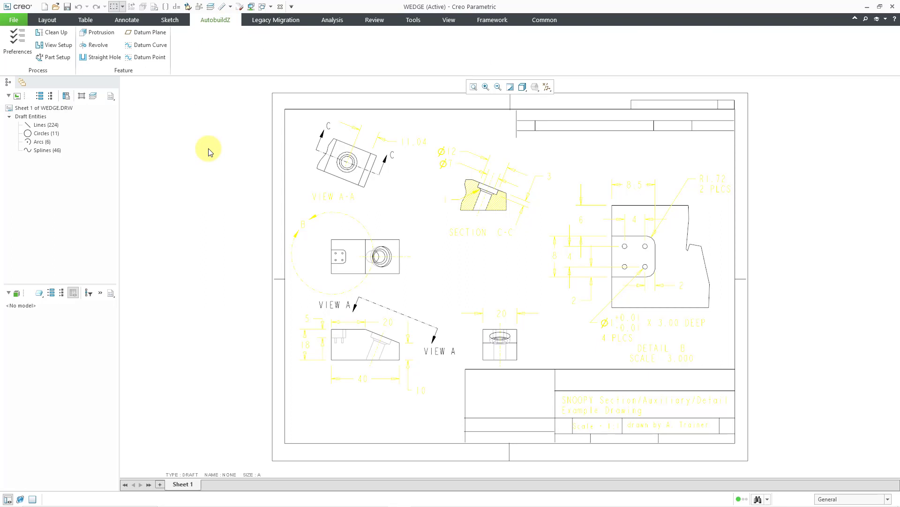
{"action": "left_click", "coordinate": [16, 47]}
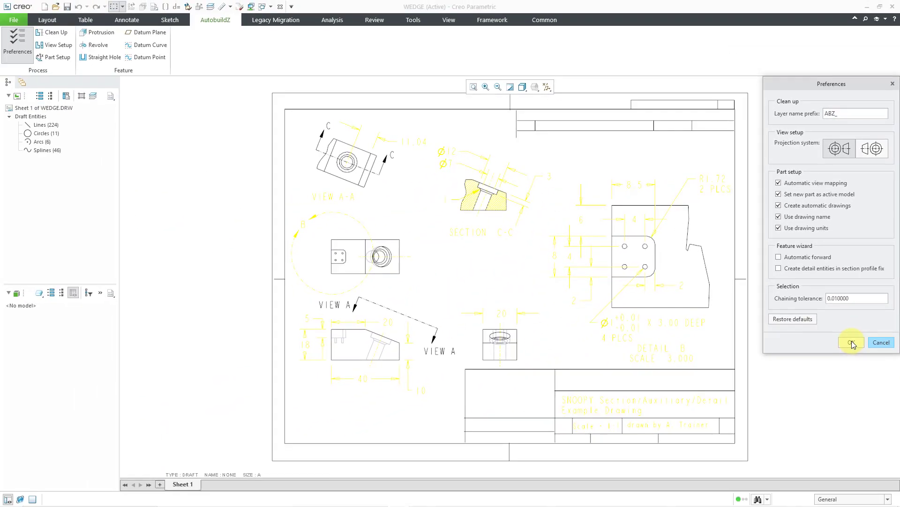
{"action": "left_click", "coordinate": [852, 342]}
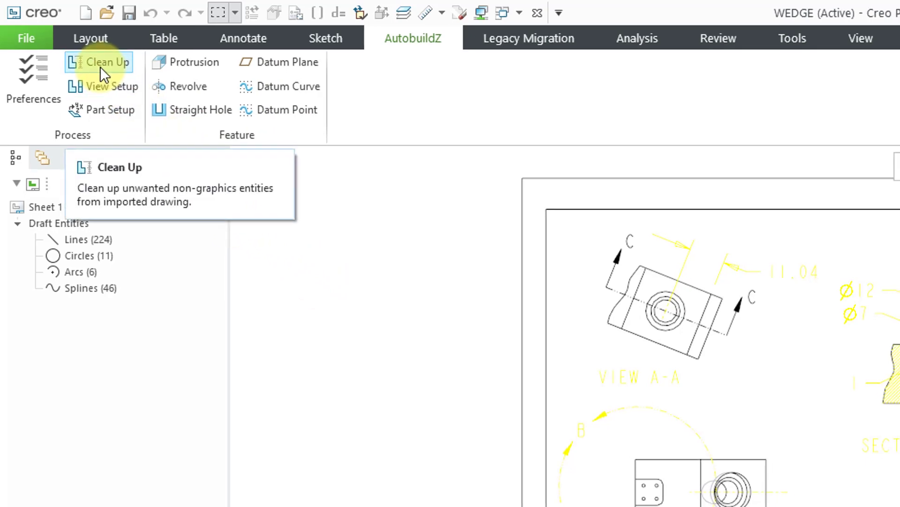
- Run the automatic AutobuildZ cleanup on the drawing's dimensions, notes and symbols
{"action": "left_click", "coordinate": [102, 67]}
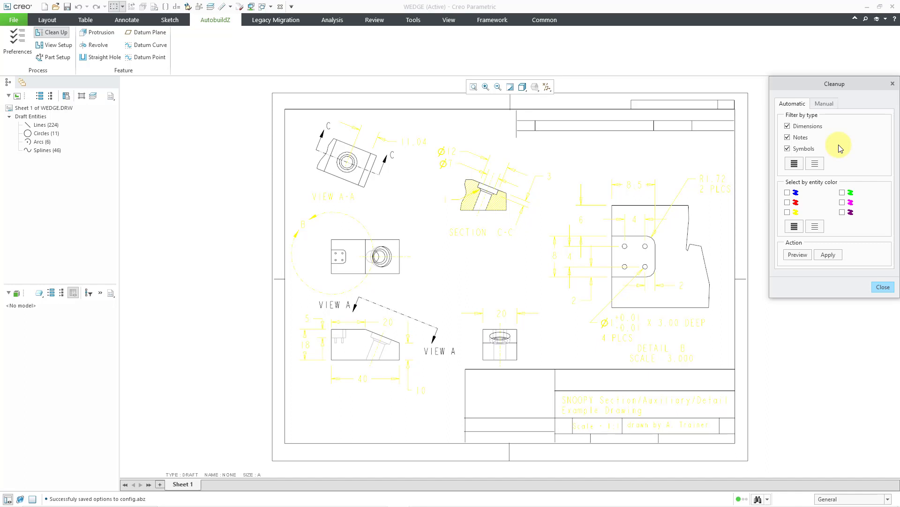
{"action": "left_click", "coordinate": [804, 255]}
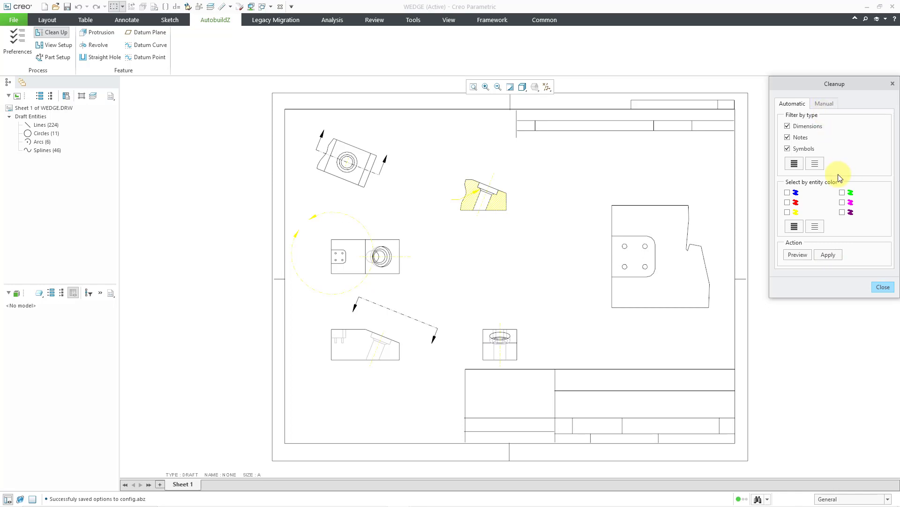
{"action": "left_click", "coordinate": [883, 287]}
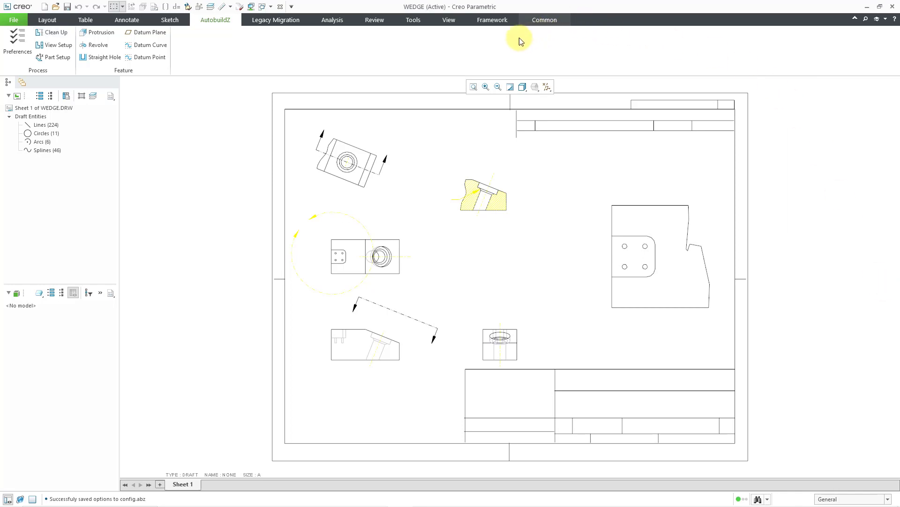
- Expand the ABZ_DIM layer in the layer tree and select all the dimensions it contains
{"action": "left_click", "coordinate": [451, 20]}
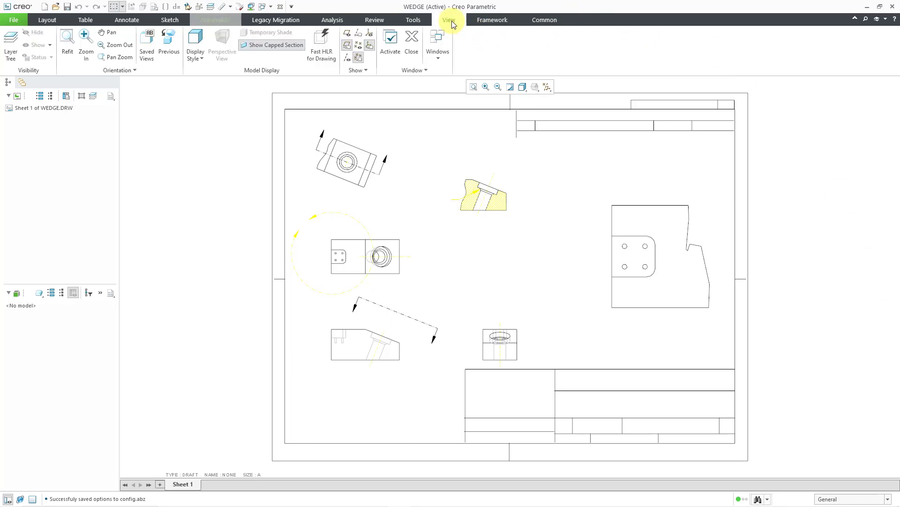
{"action": "left_click", "coordinate": [11, 50]}
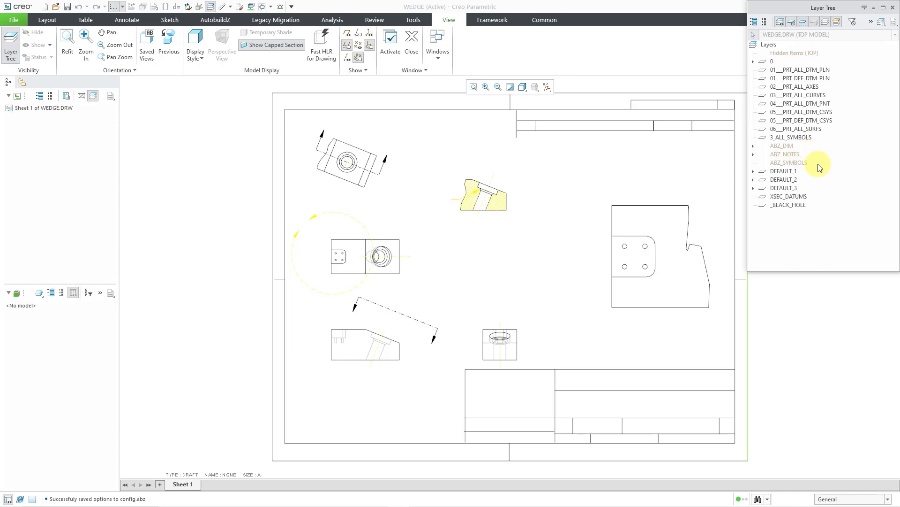
{"action": "left_click", "coordinate": [754, 148]}
{"action": "left_click", "coordinate": [790, 146]}
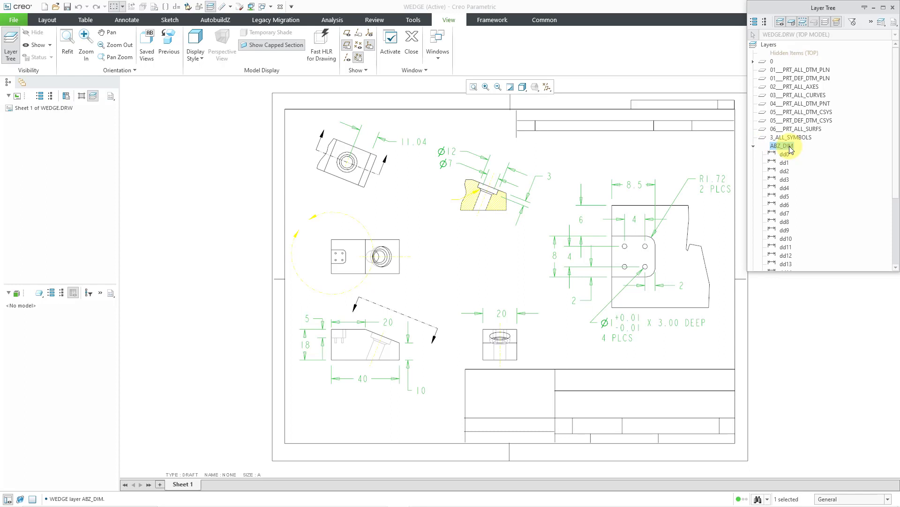
{"action": "right_click", "coordinate": [791, 150]}
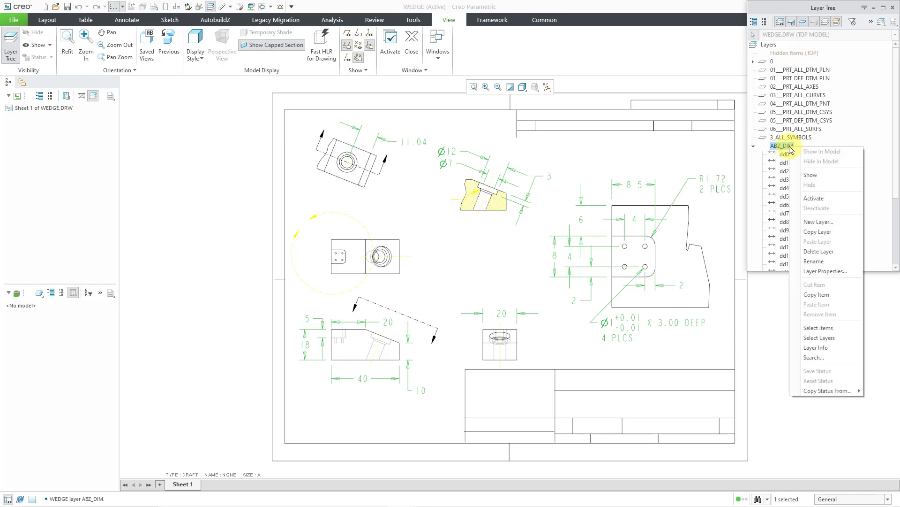
{"action": "left_click", "coordinate": [821, 327]}
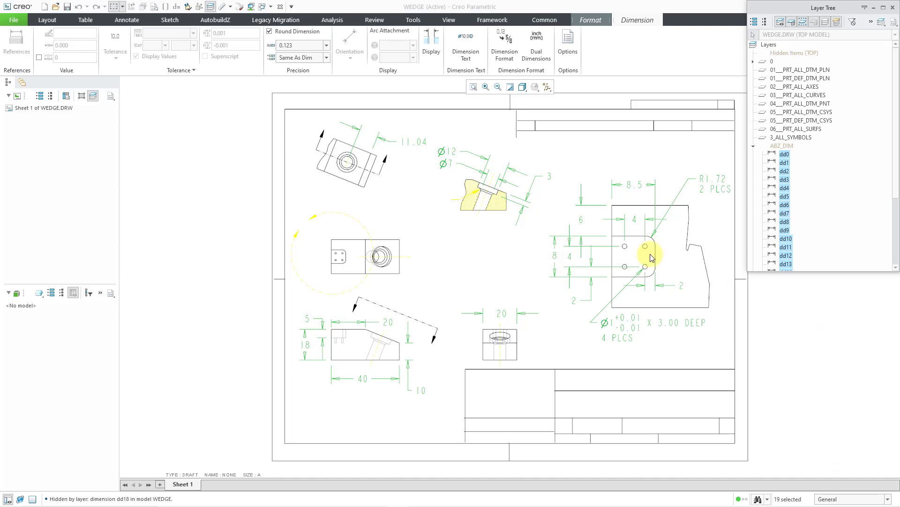
- Change the text style color of the selected dimensions to the blue Curve color, and close the layer tree
{"action": "left_click", "coordinate": [170, 21]}
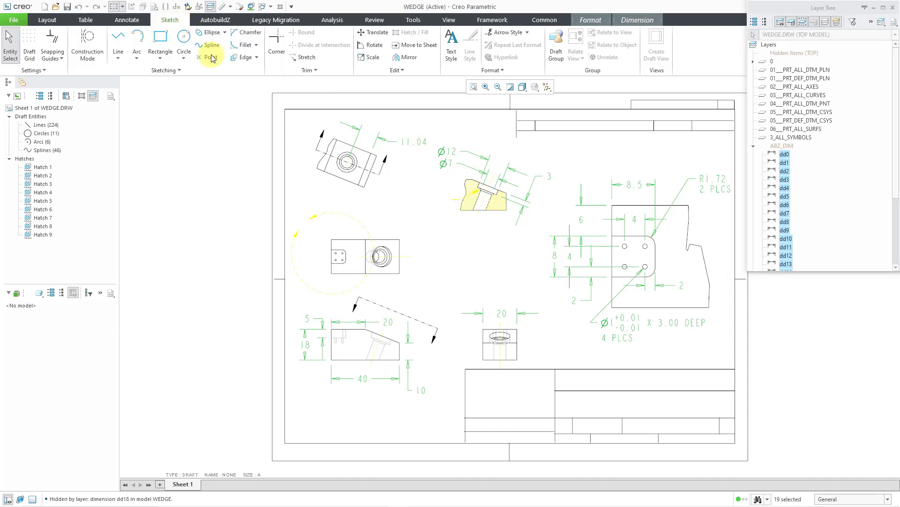
{"action": "left_click", "coordinate": [452, 51]}
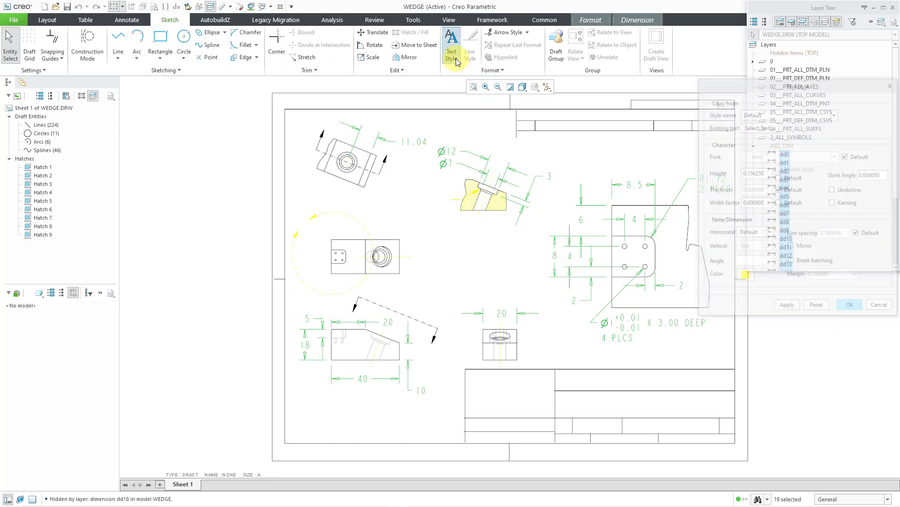
{"action": "left_click", "coordinate": [746, 277]}
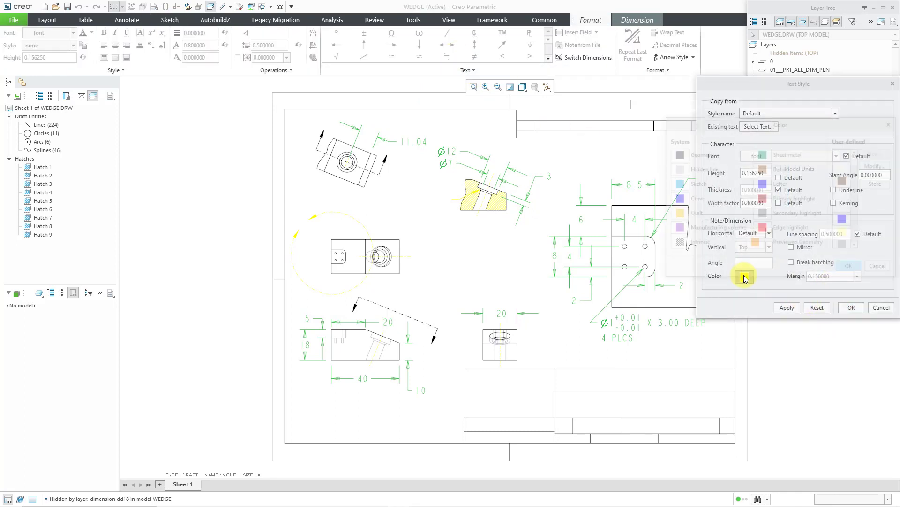
{"action": "left_click", "coordinate": [690, 202]}
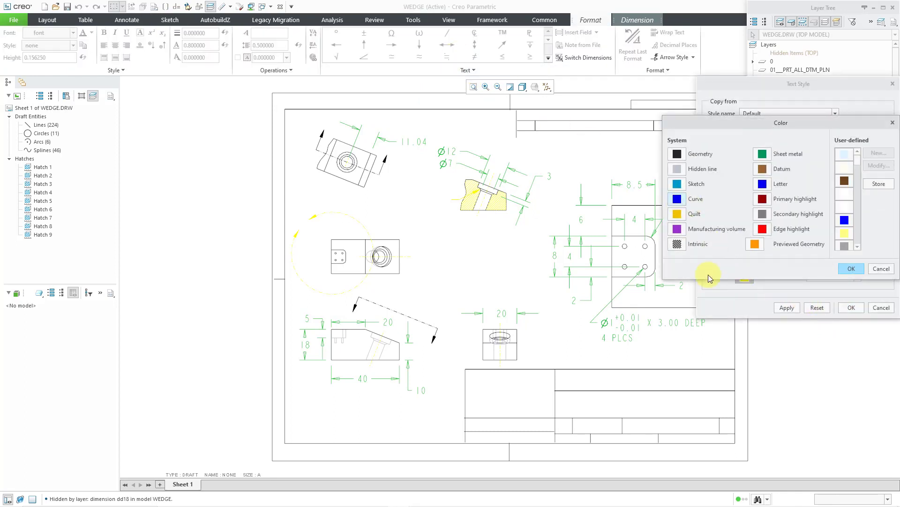
{"action": "left_click", "coordinate": [850, 269]}
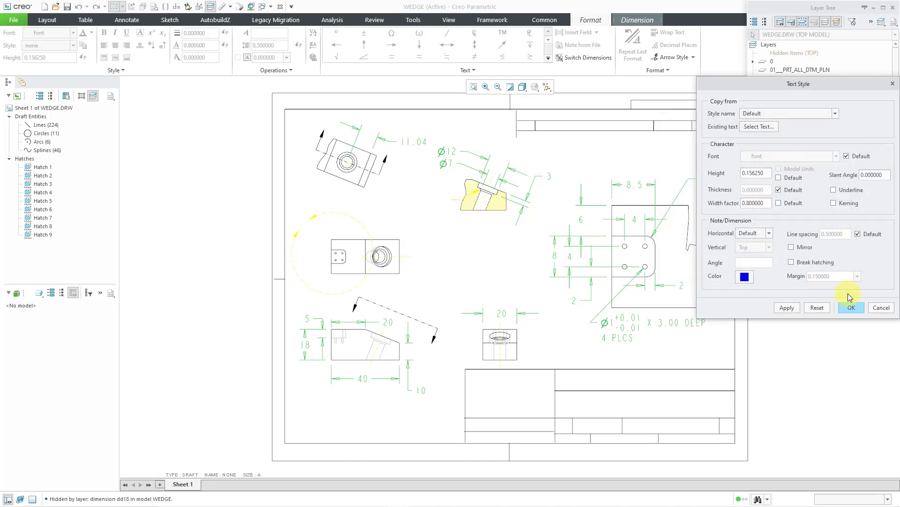
{"action": "left_click", "coordinate": [851, 308]}
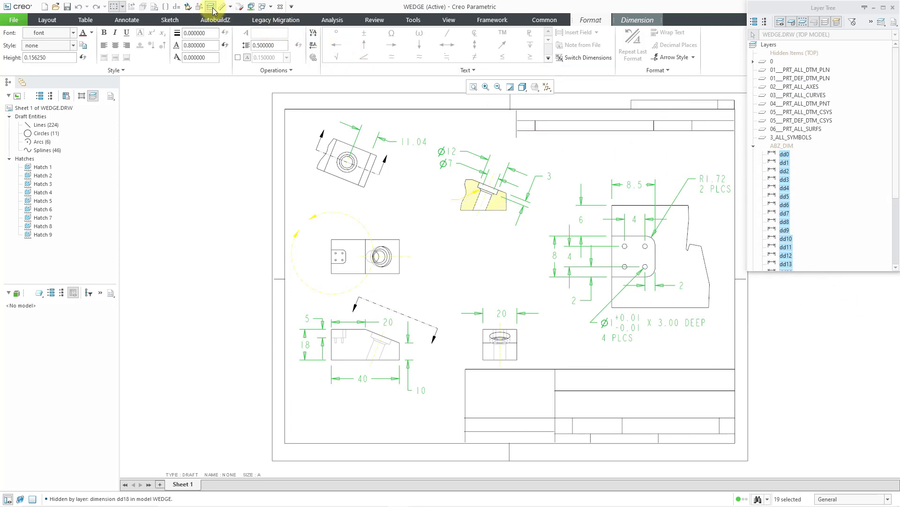
{"action": "left_click", "coordinate": [220, 111]}
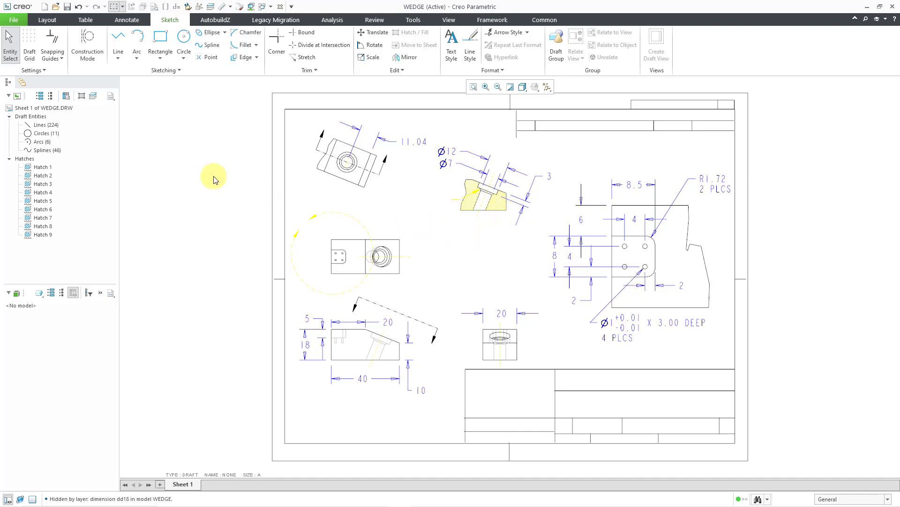
- Start a manual AutobuildZ cleanup that creates a new layer named abz_misc
{"action": "left_click", "coordinate": [220, 21]}
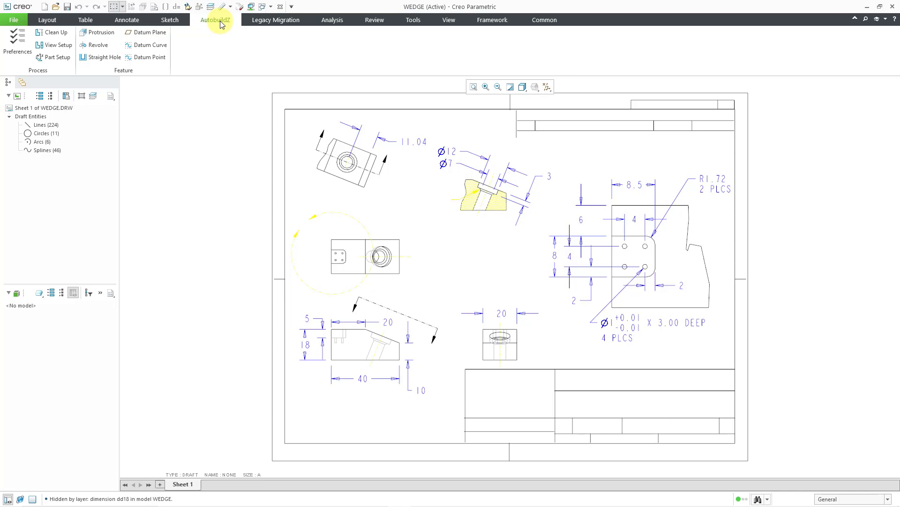
{"action": "left_click", "coordinate": [56, 32]}
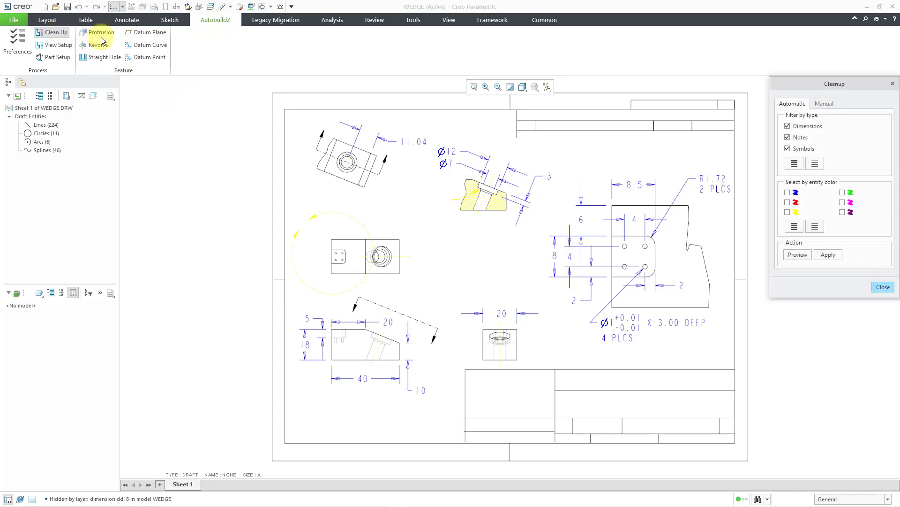
{"action": "left_click", "coordinate": [824, 104]}
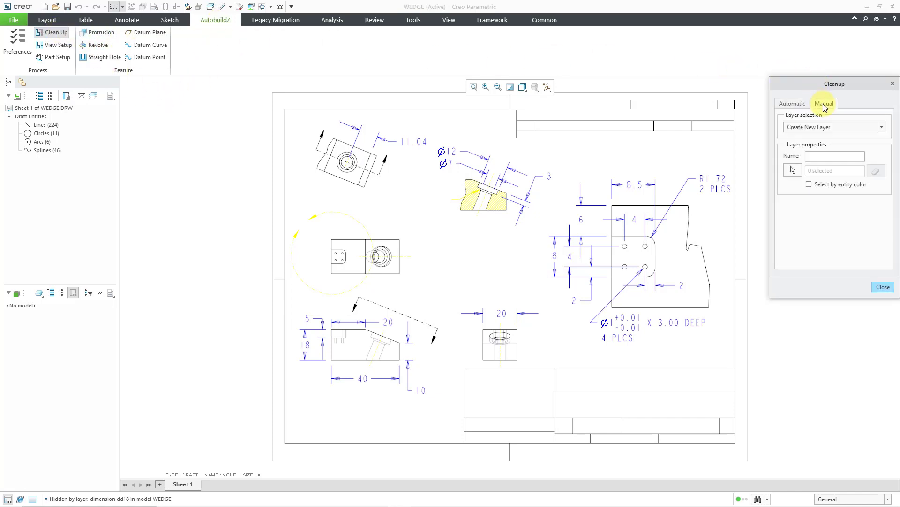
{"action": "left_click", "coordinate": [821, 129]}
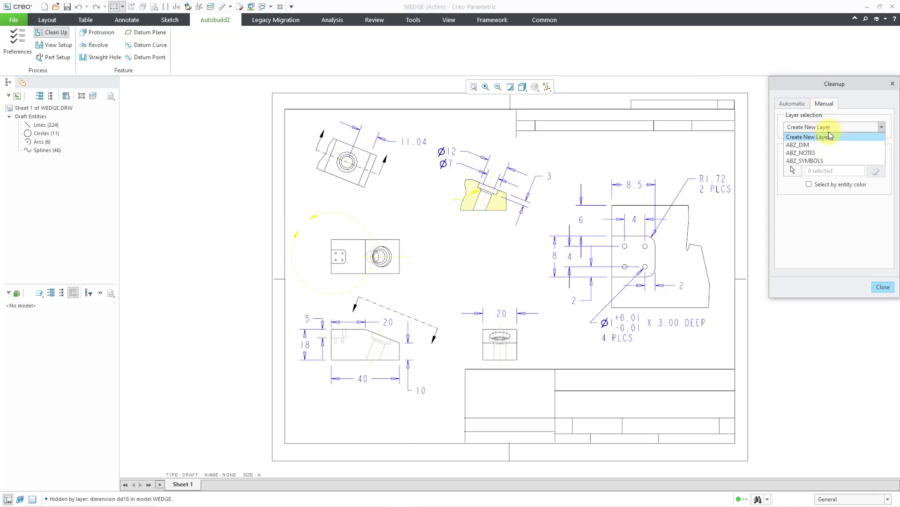
{"action": "left_click", "coordinate": [844, 129]}
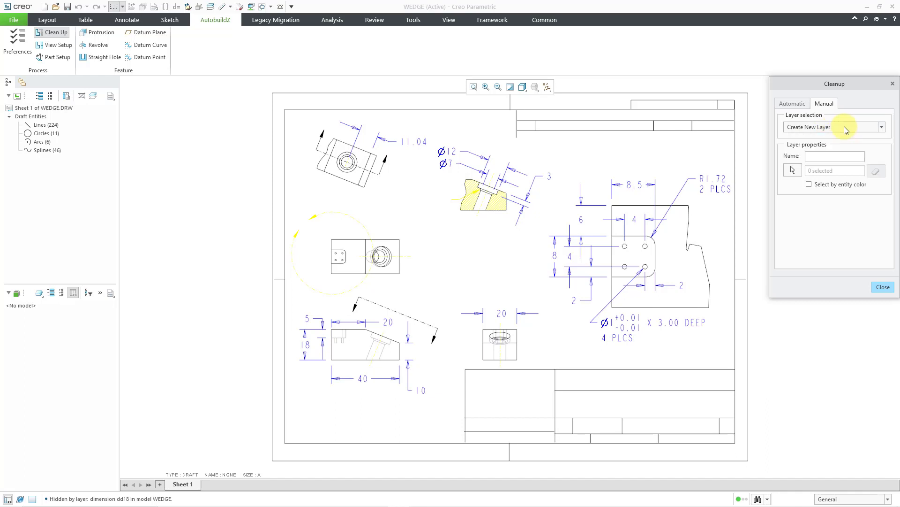
{"action": "left_click", "coordinate": [826, 157]}
{"action": "type", "text": "abz_misc"}
- Assign entities to the new layer by entity color, using the yellow hatching in the section view as reference, and finish the cleanup
{"action": "left_click", "coordinate": [792, 170]}
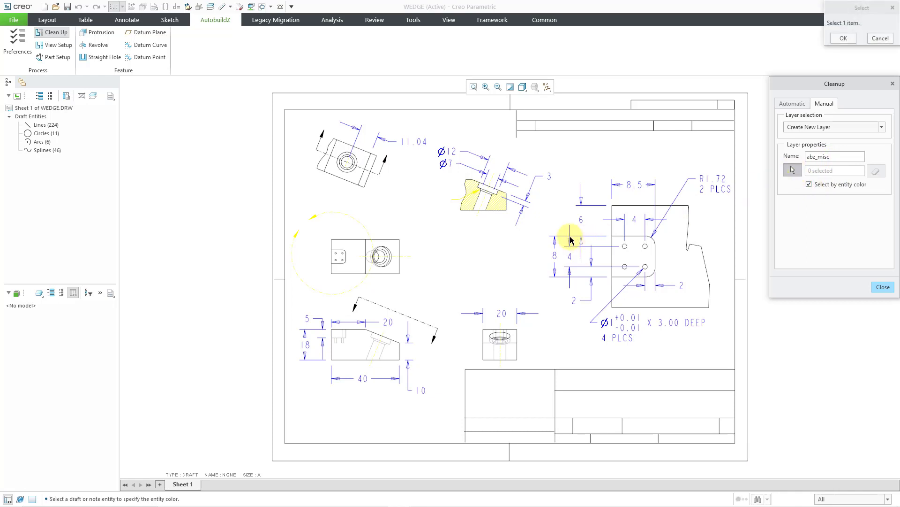
{"action": "left_click", "coordinate": [499, 207]}
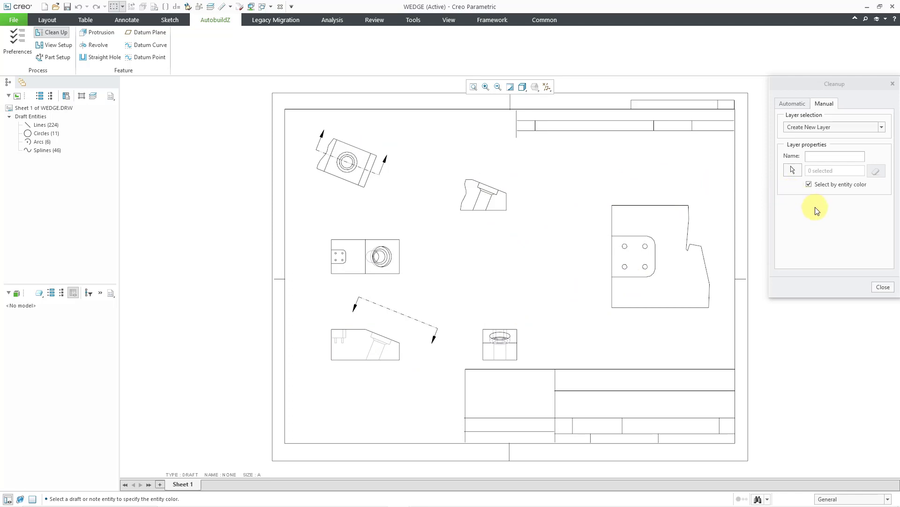
{"action": "left_click", "coordinate": [884, 288]}
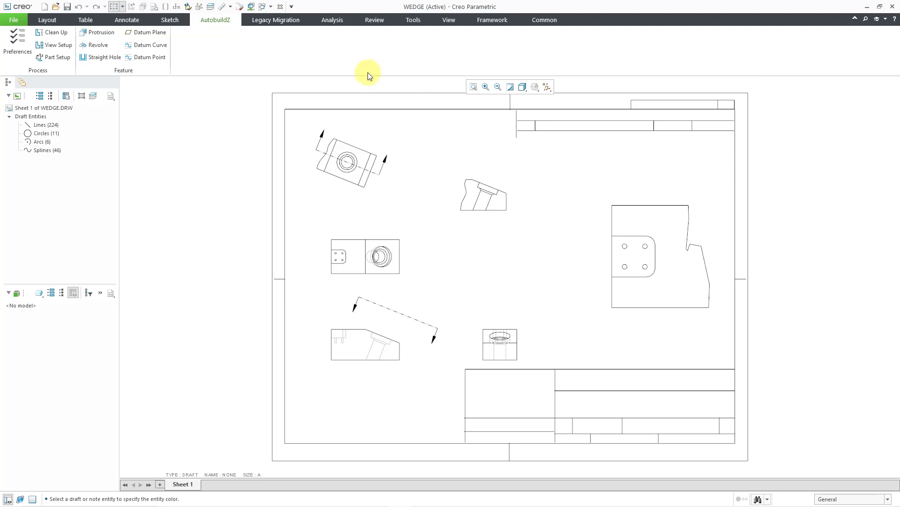
- Show the ABZ_DIM layer from the layer tree, close the tree and clear the selection
{"action": "left_click", "coordinate": [448, 20]}
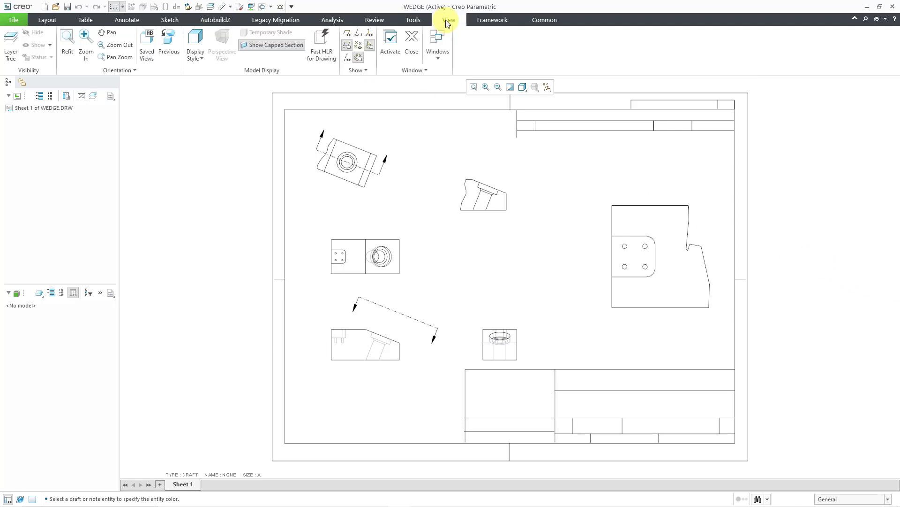
{"action": "left_click", "coordinate": [10, 50]}
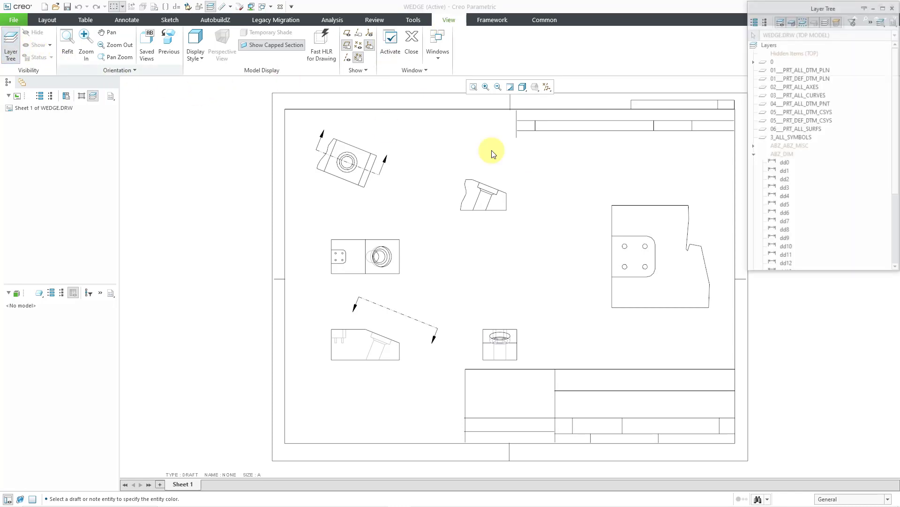
{"action": "right_click", "coordinate": [788, 154]}
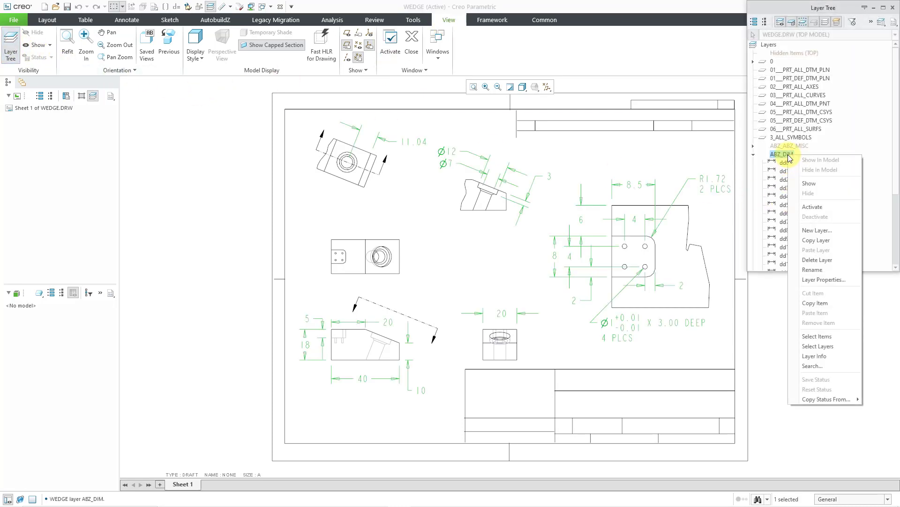
{"action": "left_click", "coordinate": [816, 183]}
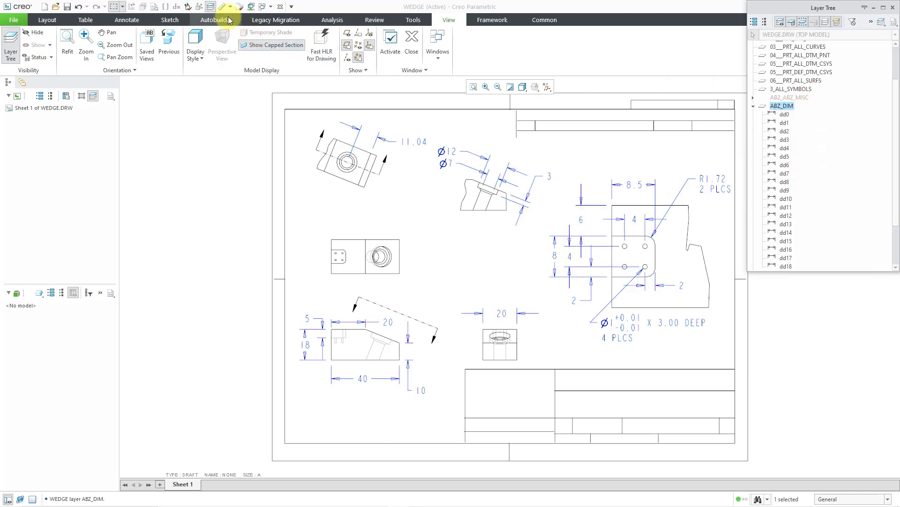
{"action": "left_click", "coordinate": [211, 8]}
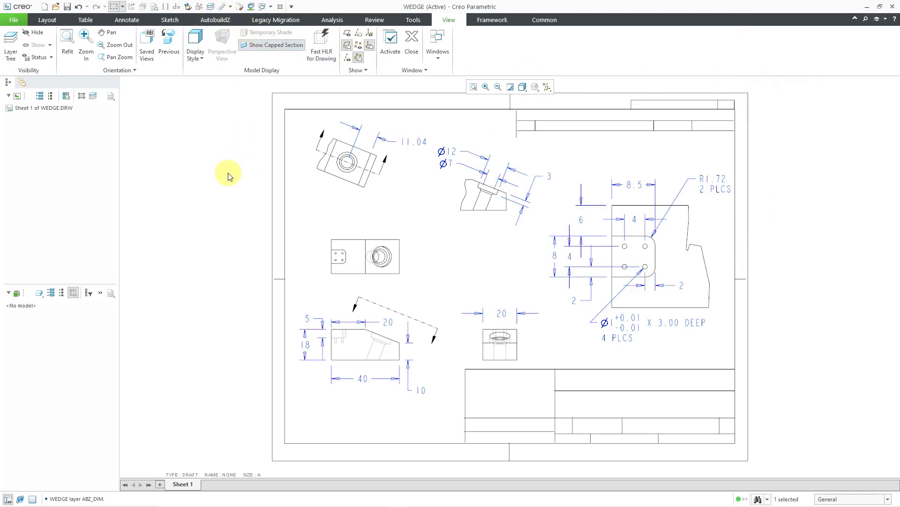
{"action": "left_click", "coordinate": [228, 173]}
- Open the drawing scale calculation in View Setup and pick the wedge's overall 40 length as the reference dimension
{"action": "left_click", "coordinate": [215, 20]}
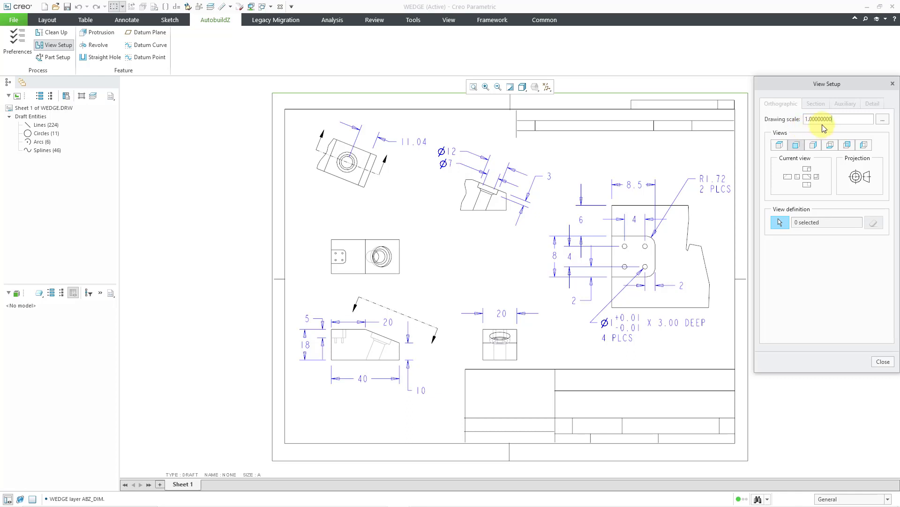
{"action": "left_click", "coordinate": [883, 123]}
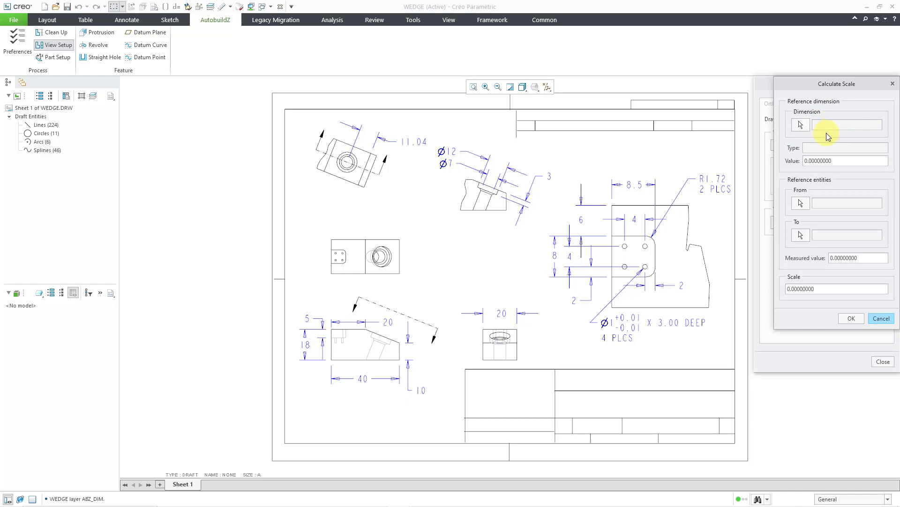
{"action": "scroll", "coordinate": [375, 426], "scroll_direction": "down", "scroll_amount": 2}
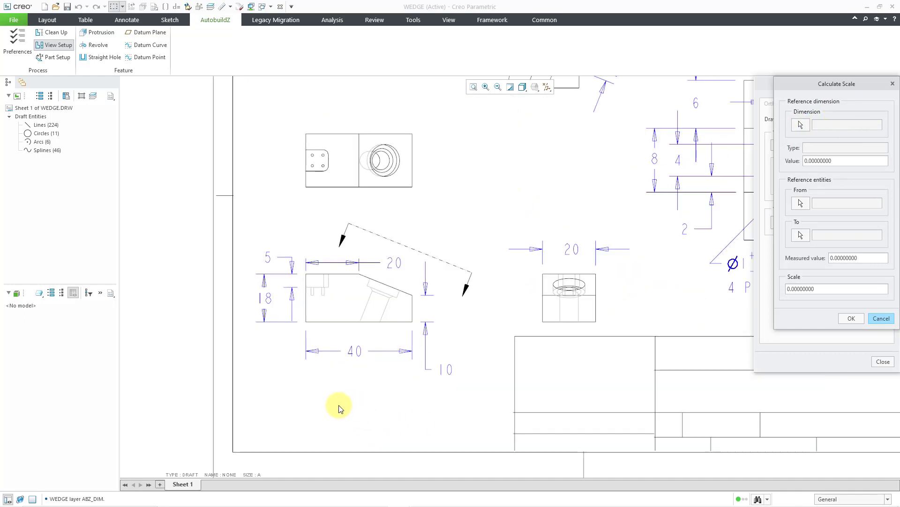
{"action": "scroll", "coordinate": [340, 408], "scroll_direction": "down", "scroll_amount": 2}
{"action": "scroll", "coordinate": [330, 381], "scroll_direction": "down", "scroll_amount": 2}
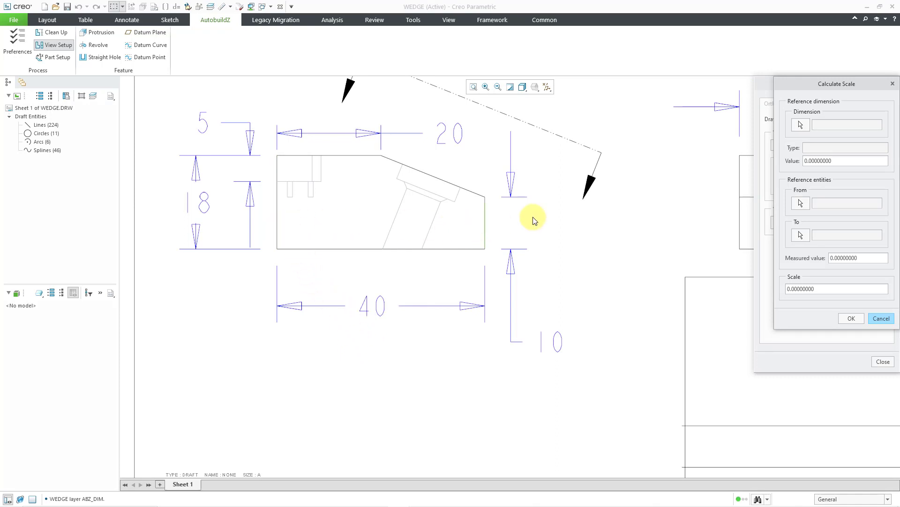
{"action": "left_click", "coordinate": [801, 124]}
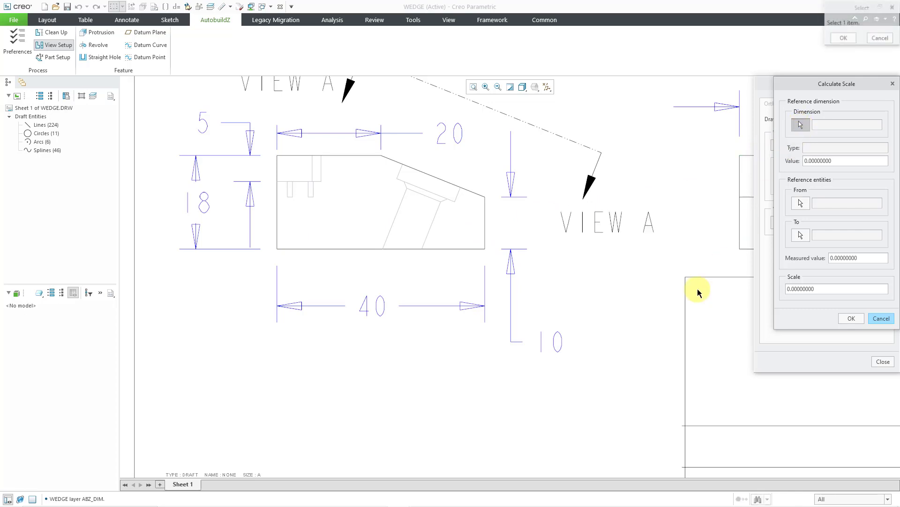
{"action": "left_click", "coordinate": [374, 315]}
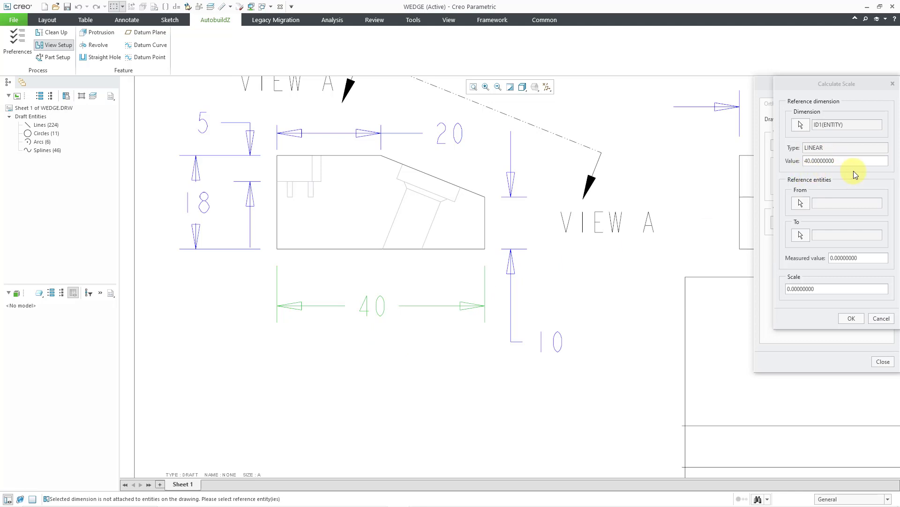
- Use the left and right vertical edges of the wedge's front view as the From and To references and accept the calculated scale
{"action": "left_click", "coordinate": [801, 202]}
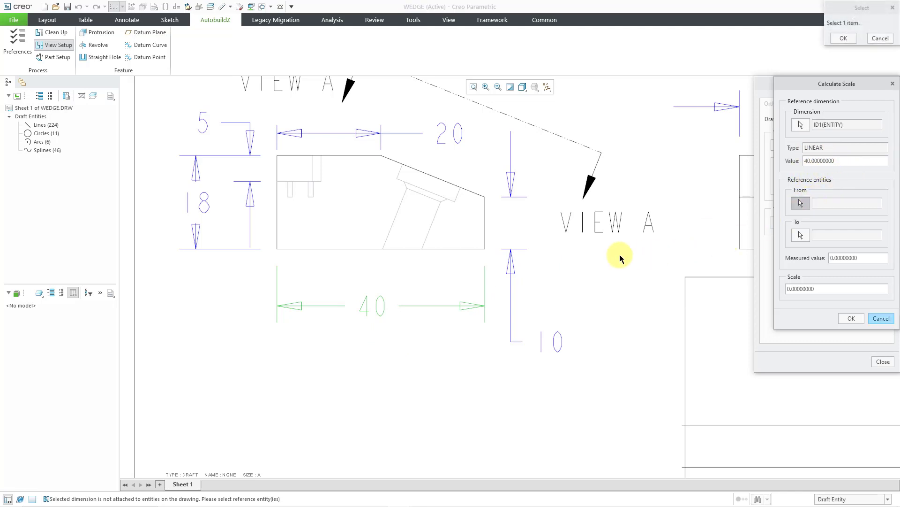
{"action": "left_click", "coordinate": [277, 235]}
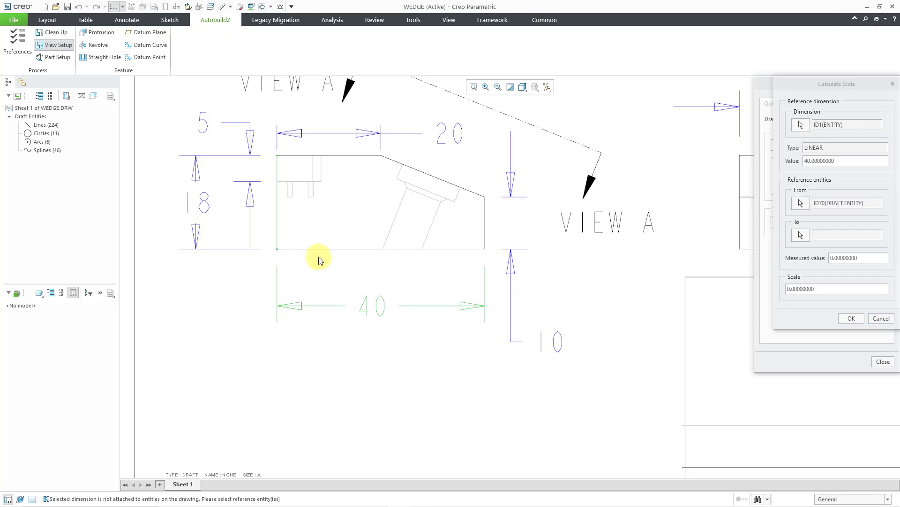
{"action": "left_click", "coordinate": [801, 235]}
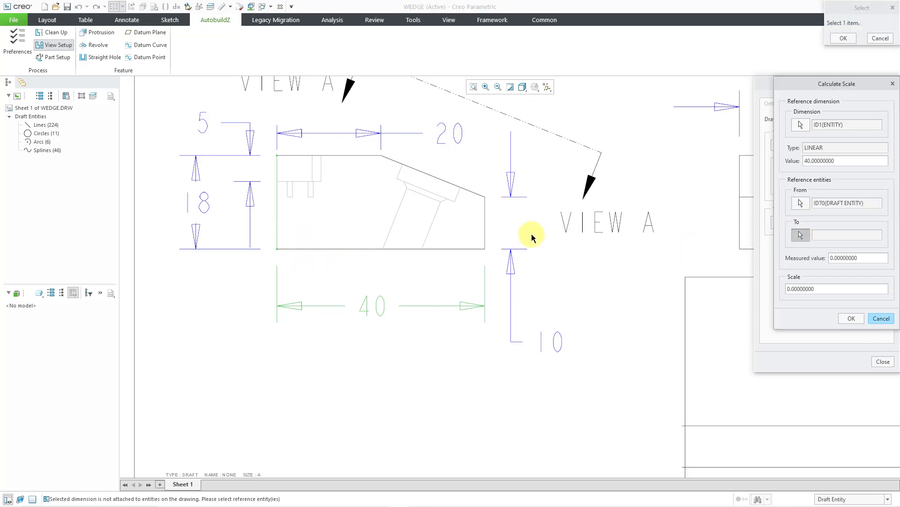
{"action": "left_click", "coordinate": [486, 227]}
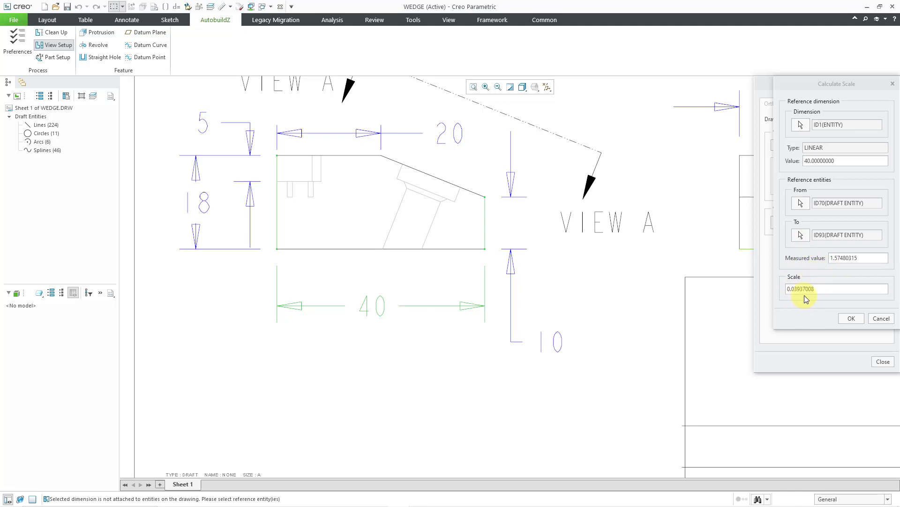
{"action": "left_click", "coordinate": [850, 319]}
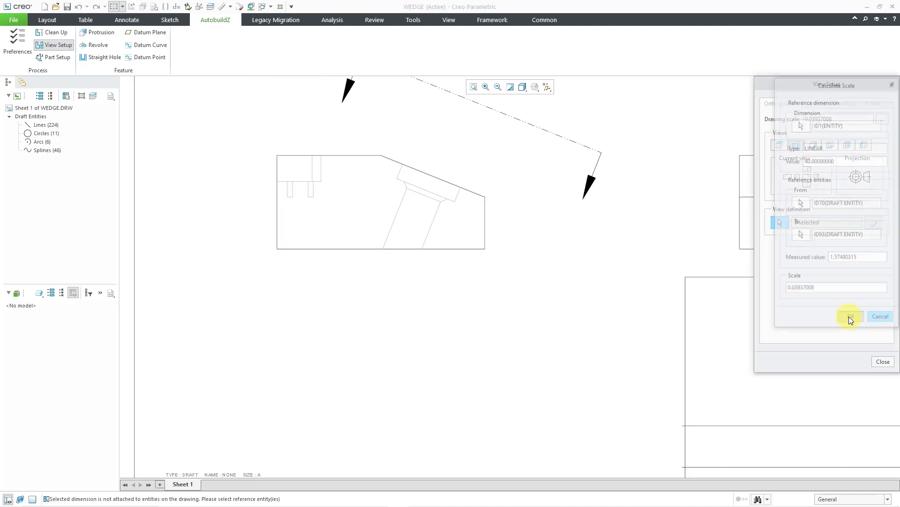
- Define the orthographic Front view by box-selecting all entities of the wedge profile below the top view
{"action": "scroll", "coordinate": [446, 350], "scroll_direction": "up", "scroll_amount": 2}
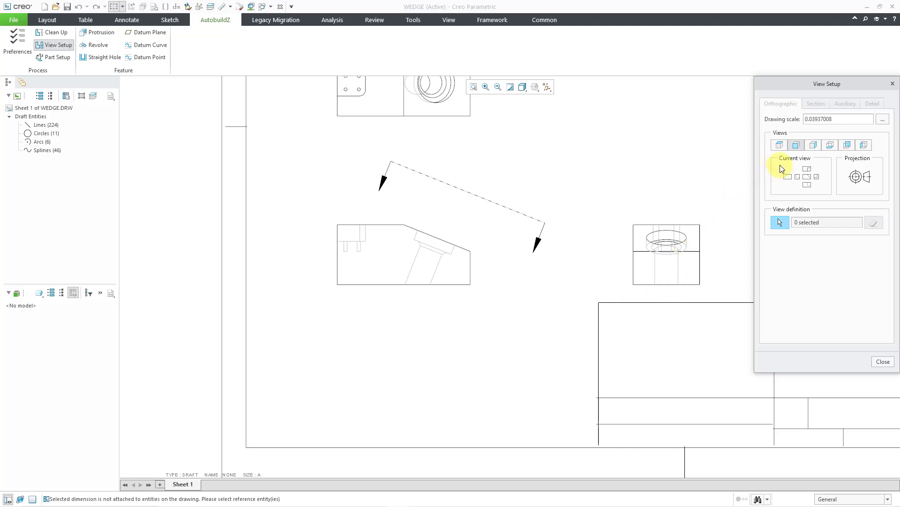
{"action": "middle_click_drag", "start_coordinate": [612, 230], "coordinate": [549, 305]}
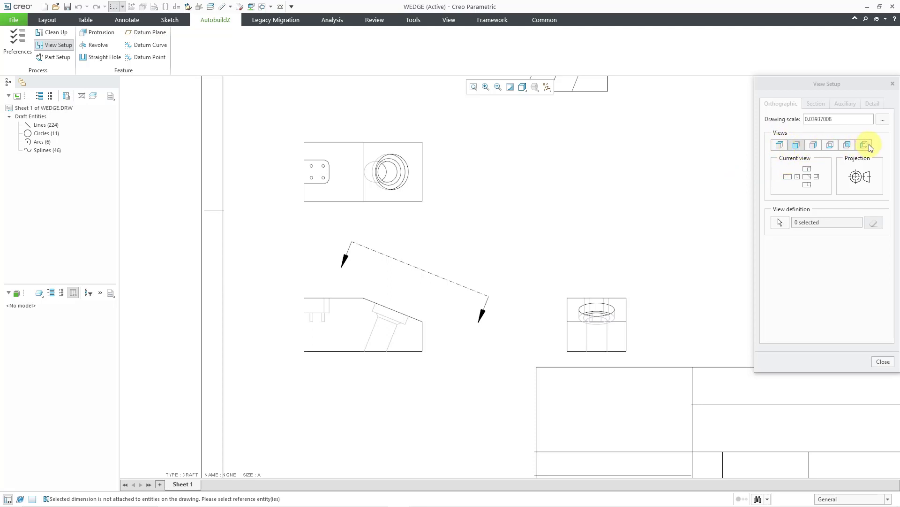
{"action": "left_click", "coordinate": [796, 145]}
{"action": "left_click", "coordinate": [779, 223]}
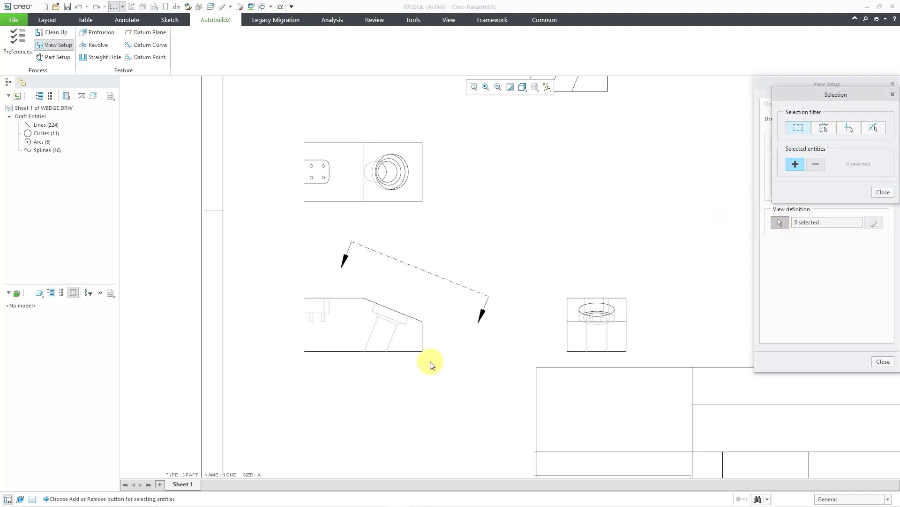
{"action": "scroll", "coordinate": [300, 367], "scroll_direction": "down", "scroll_amount": 1}
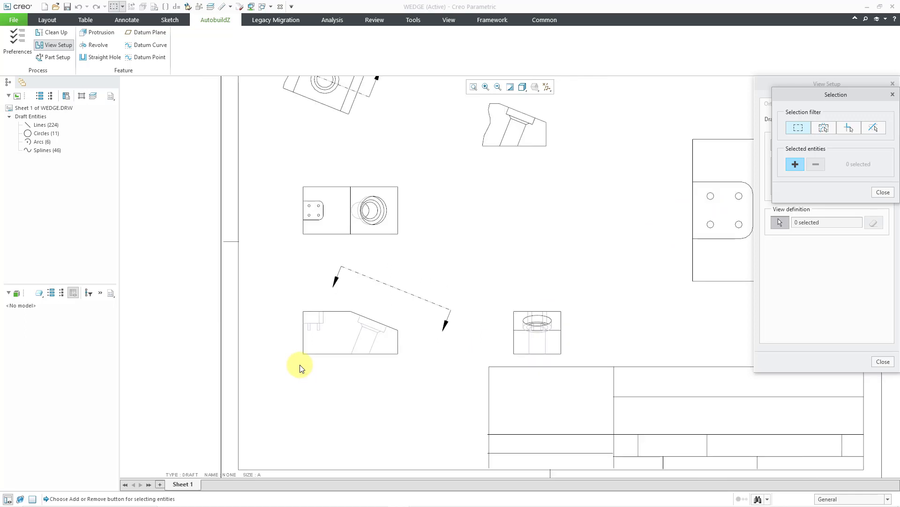
{"action": "scroll", "coordinate": [300, 367], "scroll_direction": "up", "scroll_amount": 4}
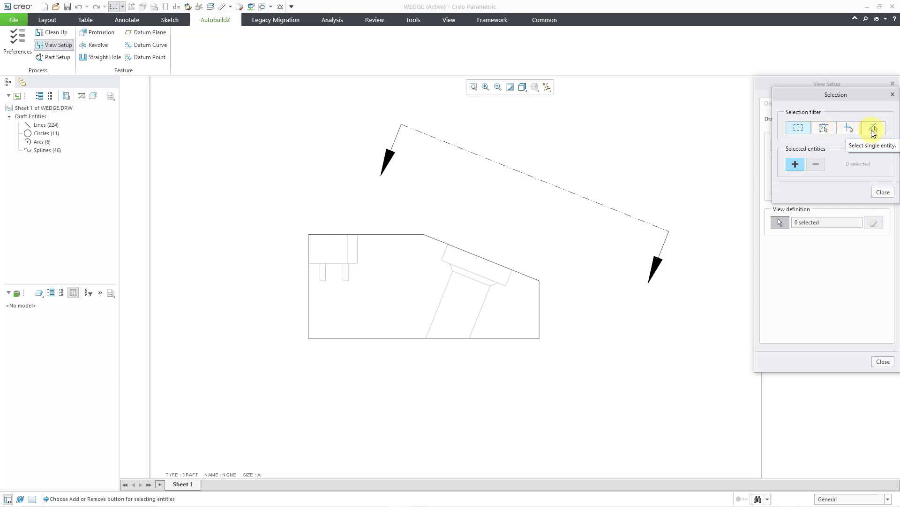
{"action": "left_click", "coordinate": [800, 133]}
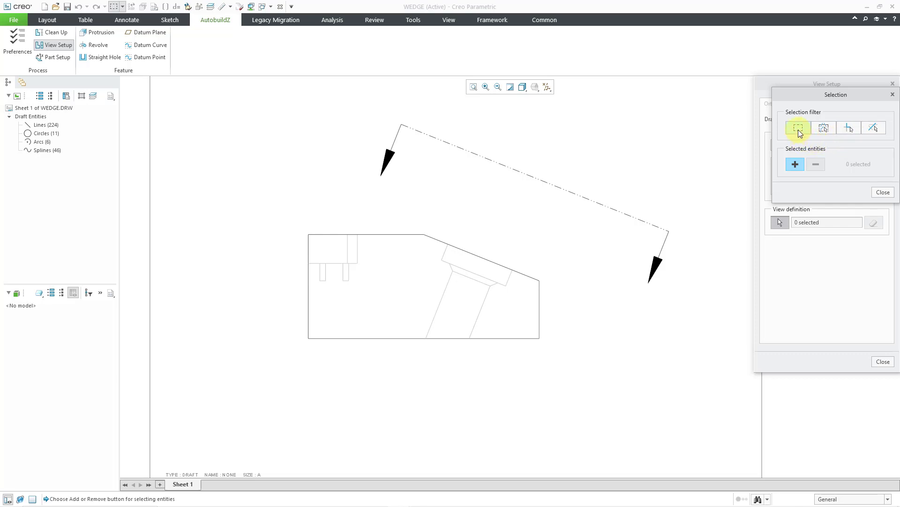
{"action": "left_click", "coordinate": [795, 165]}
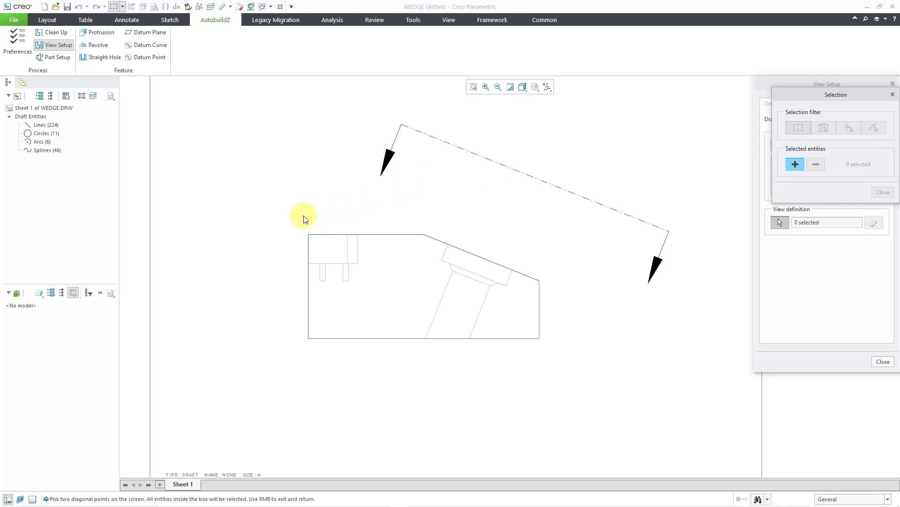
{"action": "left_click", "coordinate": [281, 209]}
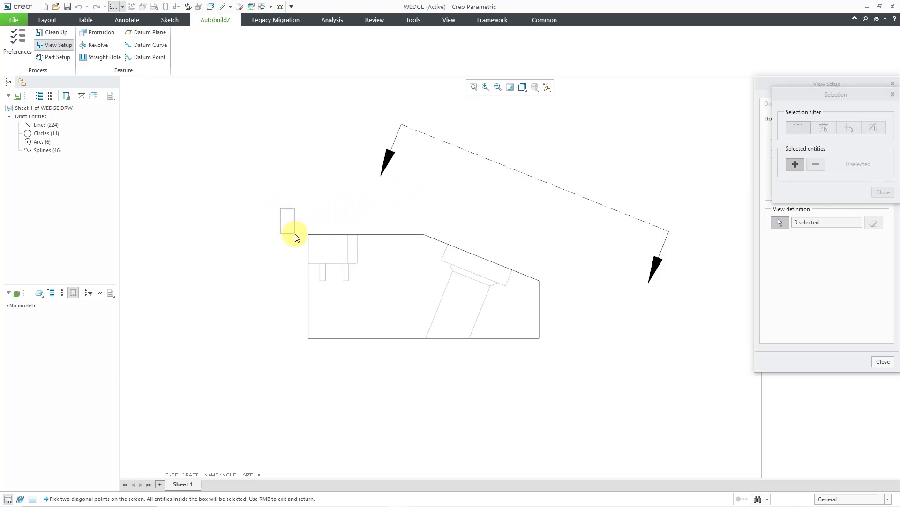
{"action": "left_click", "coordinate": [567, 352]}
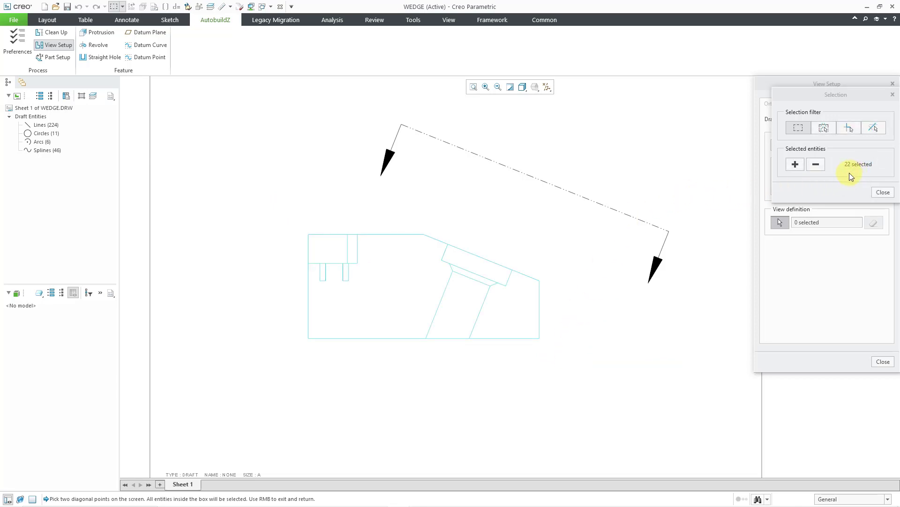
{"action": "left_click", "coordinate": [882, 193]}
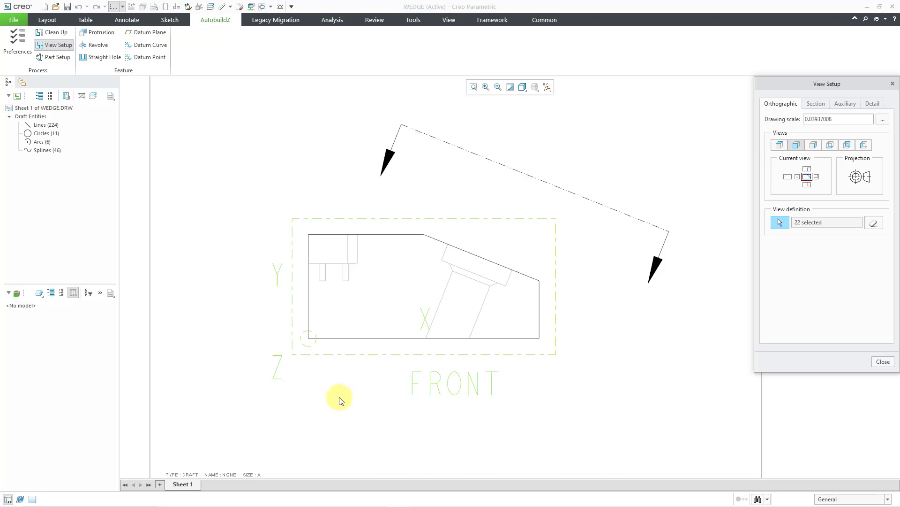
{"action": "scroll", "coordinate": [341, 401], "scroll_direction": "down", "scroll_amount": 3}
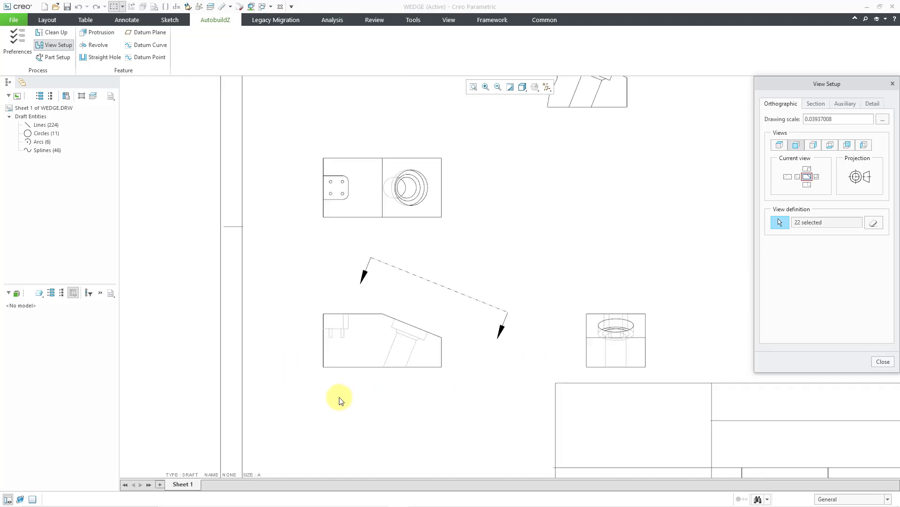
- Define the orthographic Top view by box-selecting all entities of the rectangular view above the wedge profile
{"action": "scroll", "coordinate": [319, 192], "scroll_direction": "up", "scroll_amount": 2}
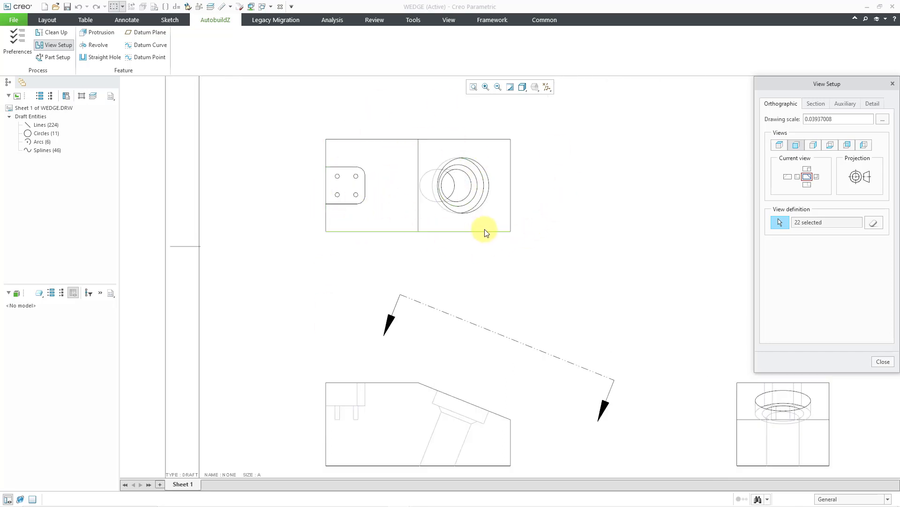
{"action": "left_click", "coordinate": [780, 146]}
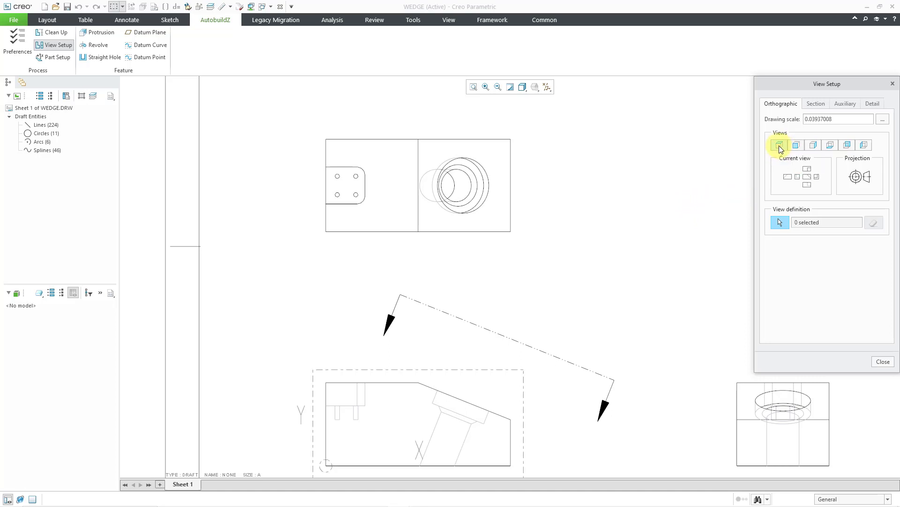
{"action": "left_click", "coordinate": [781, 222]}
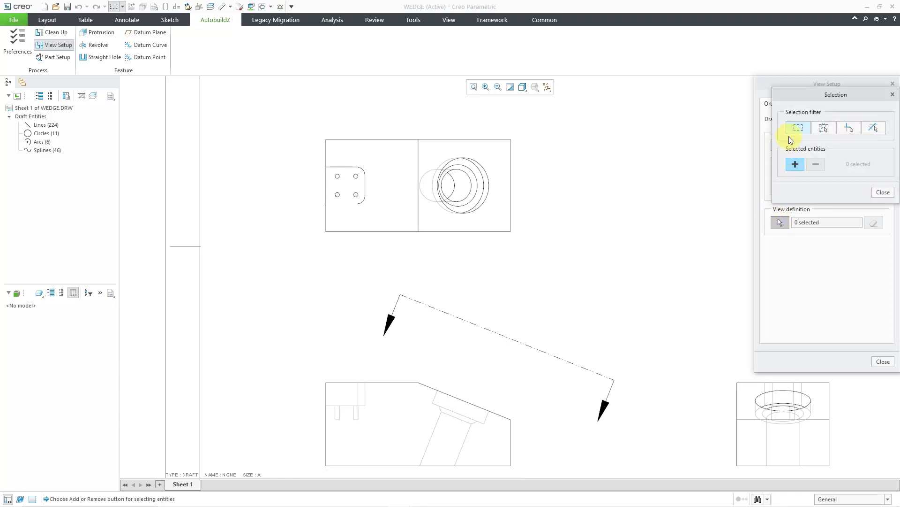
{"action": "left_click", "coordinate": [795, 165]}
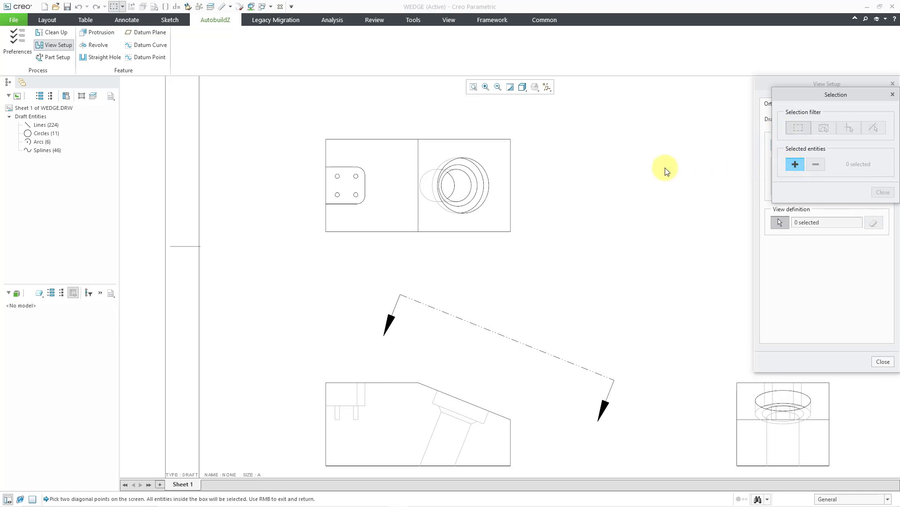
{"action": "left_click", "coordinate": [306, 121]}
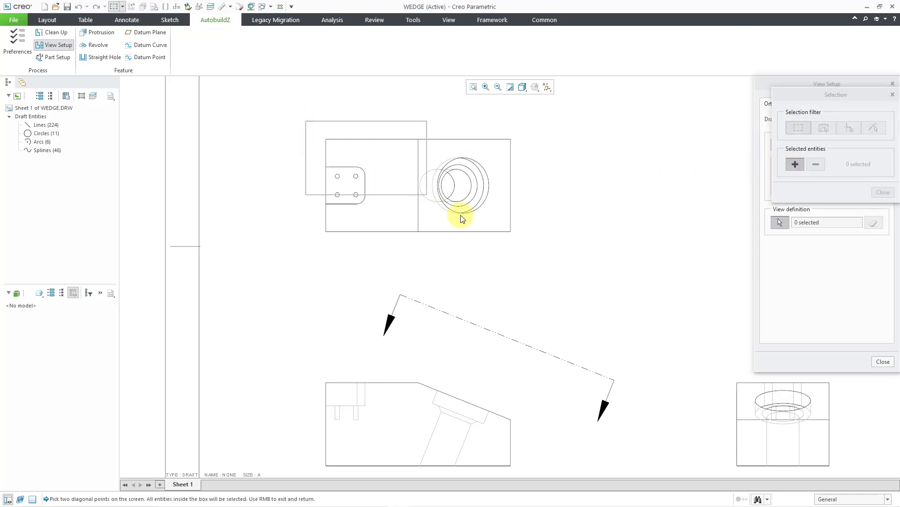
{"action": "left_click", "coordinate": [532, 243]}
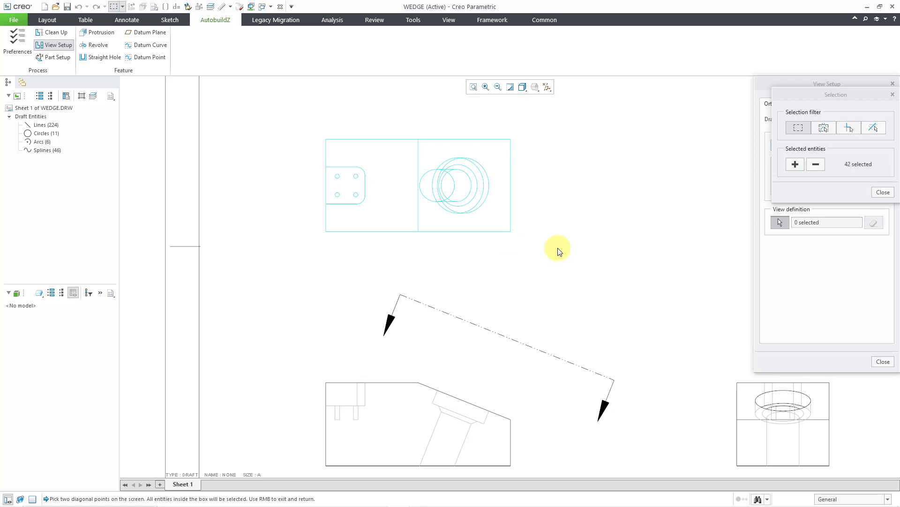
{"action": "left_click", "coordinate": [883, 192]}
- Define the orthographic Right view by box-selecting all entities of the side view beside the wedge profile
{"action": "scroll", "coordinate": [347, 213], "scroll_direction": "down", "scroll_amount": 2}
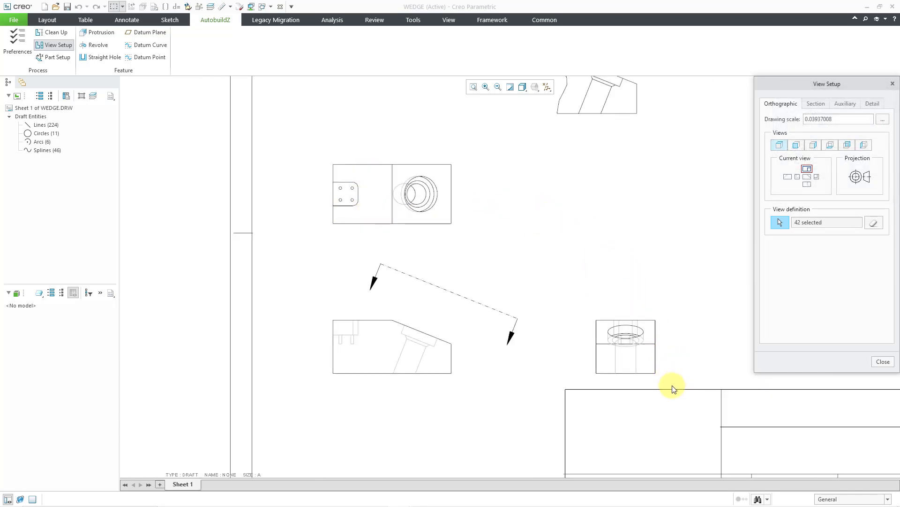
{"action": "scroll", "coordinate": [665, 376], "scroll_direction": "up", "scroll_amount": 1}
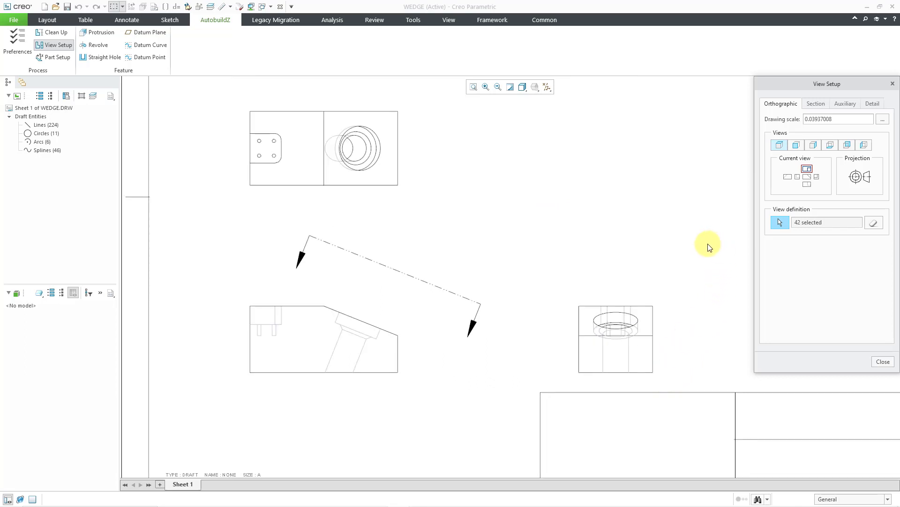
{"action": "left_click", "coordinate": [815, 148]}
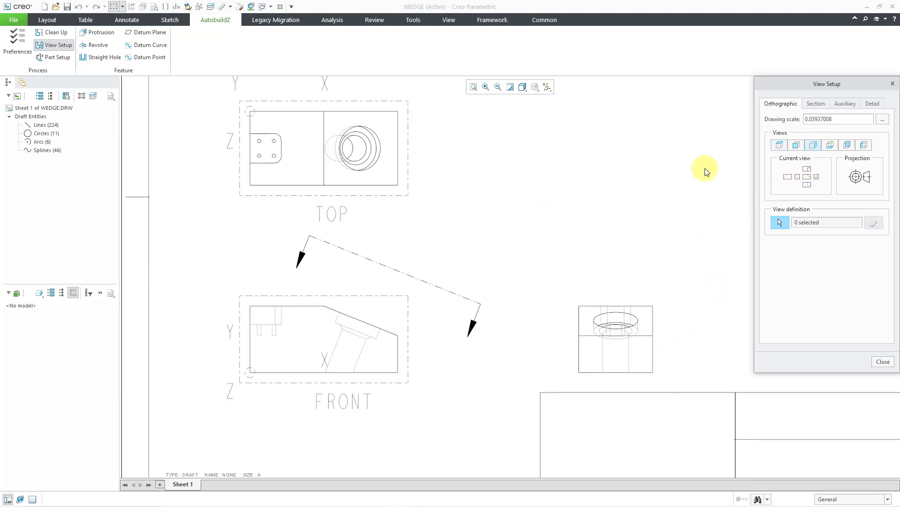
{"action": "left_click", "coordinate": [781, 223]}
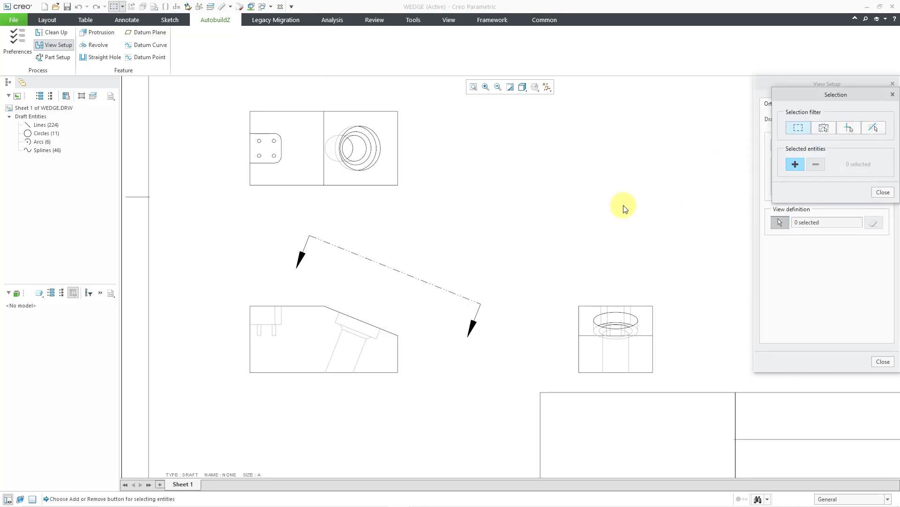
{"action": "left_click", "coordinate": [794, 165]}
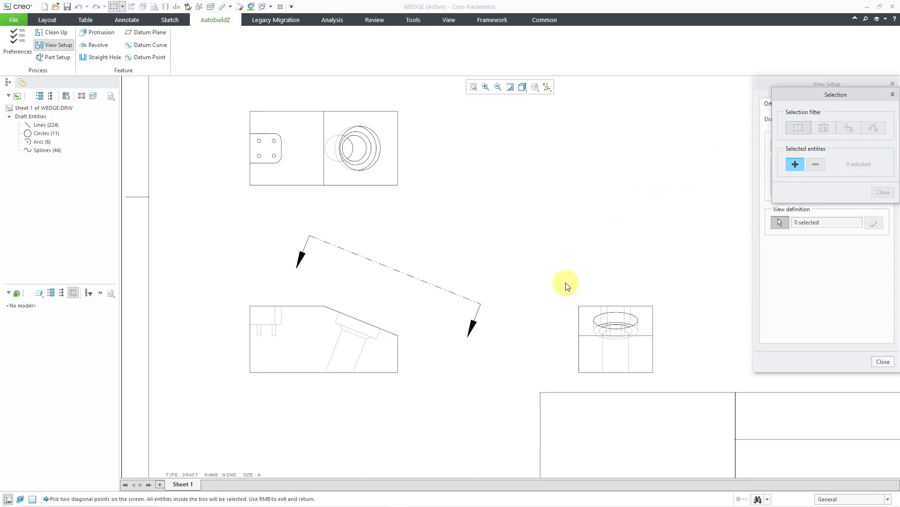
{"action": "left_click", "coordinate": [552, 278]}
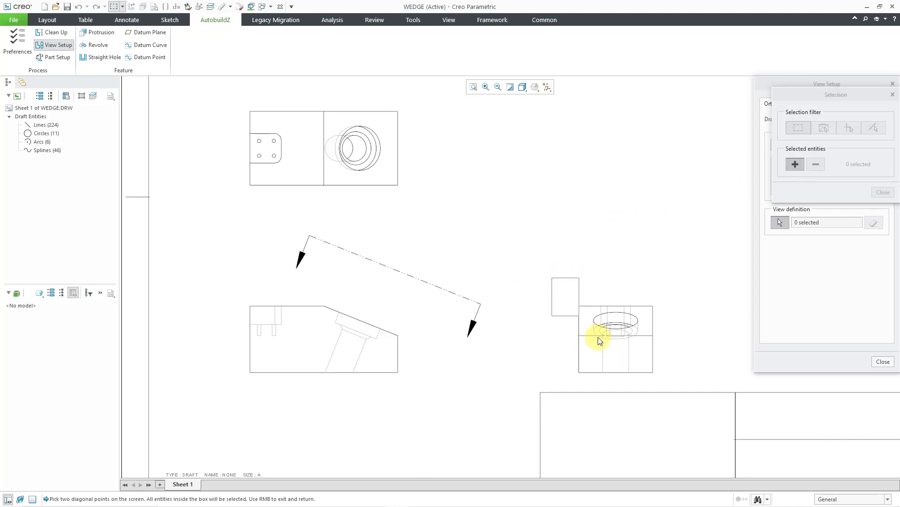
{"action": "left_click", "coordinate": [670, 381]}
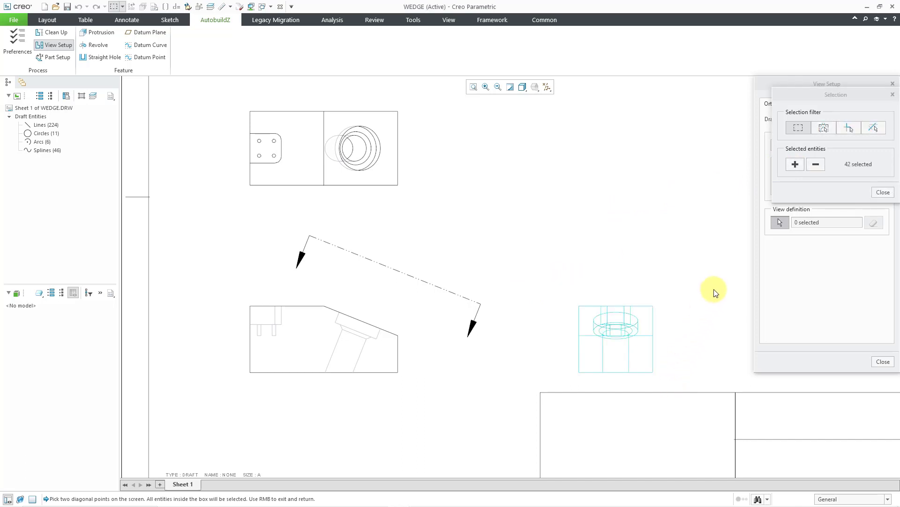
{"action": "left_click", "coordinate": [884, 193]}
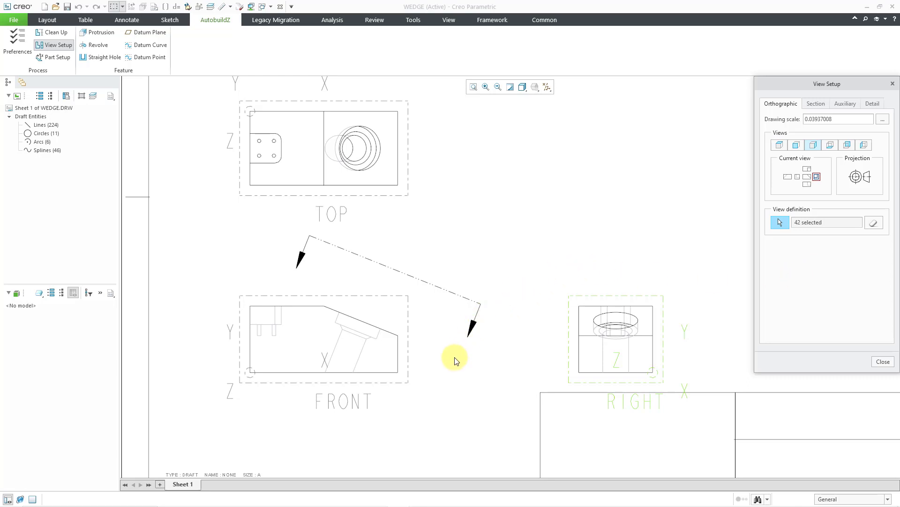
- Examine the drawing's remaining views and the setup options for Section, Auxiliary and Detail views
{"action": "scroll", "coordinate": [454, 358], "scroll_direction": "down", "scroll_amount": 4}
{"action": "scroll", "coordinate": [452, 340], "scroll_direction": "down", "scroll_amount": 1}
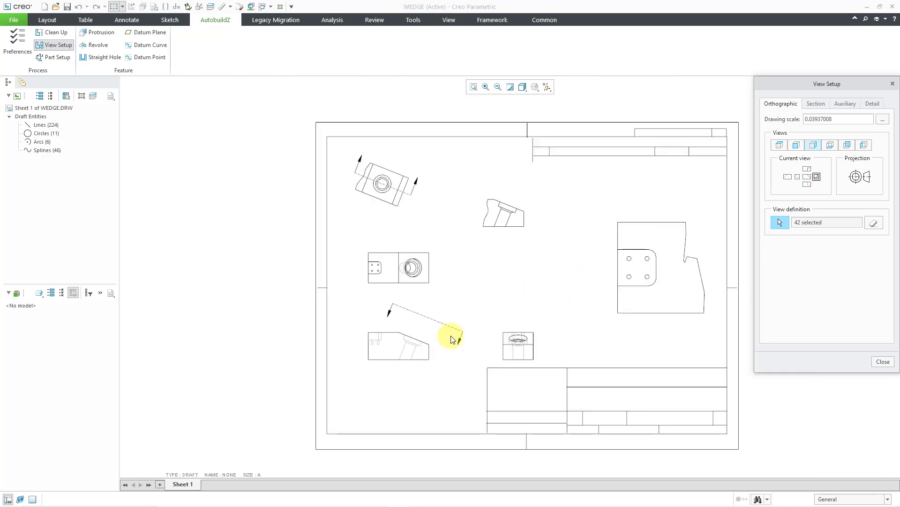
{"action": "scroll", "coordinate": [724, 282], "scroll_direction": "up", "scroll_amount": 1}
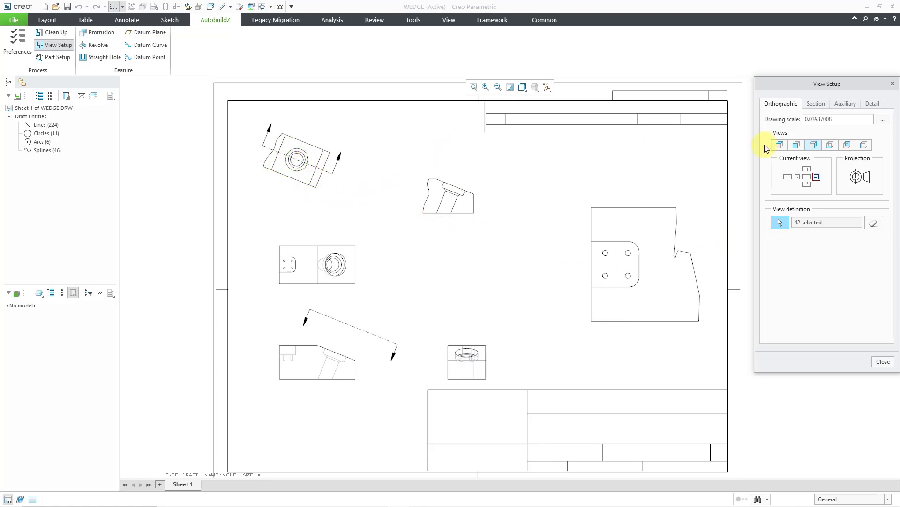
{"action": "left_click", "coordinate": [817, 104]}
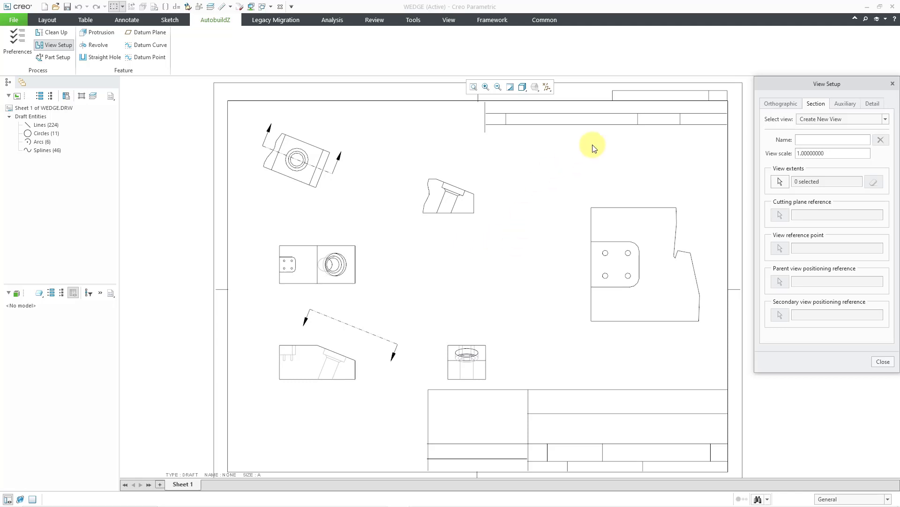
{"action": "left_click", "coordinate": [846, 102]}
{"action": "left_click", "coordinate": [876, 104]}
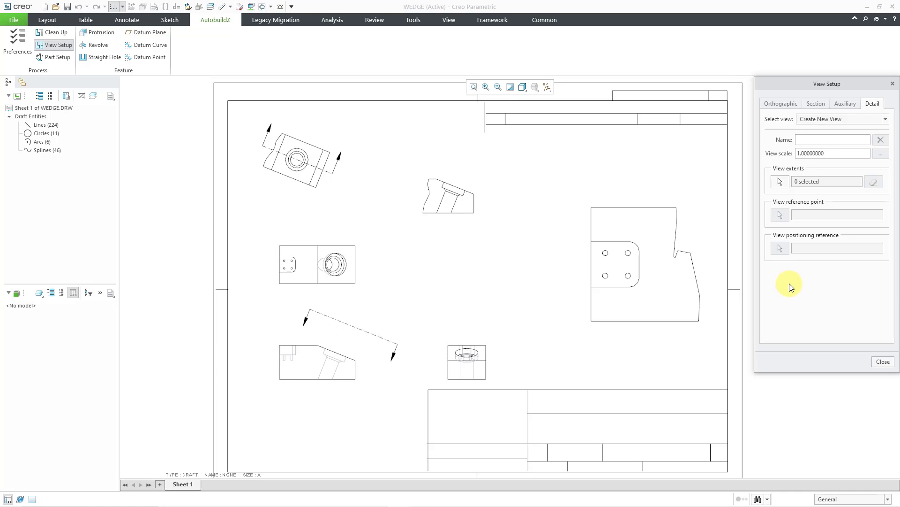
- Finish View Setup and create a new part named WEDGE that uses the drawing units and is set as the active part model
{"action": "left_click", "coordinate": [882, 361]}
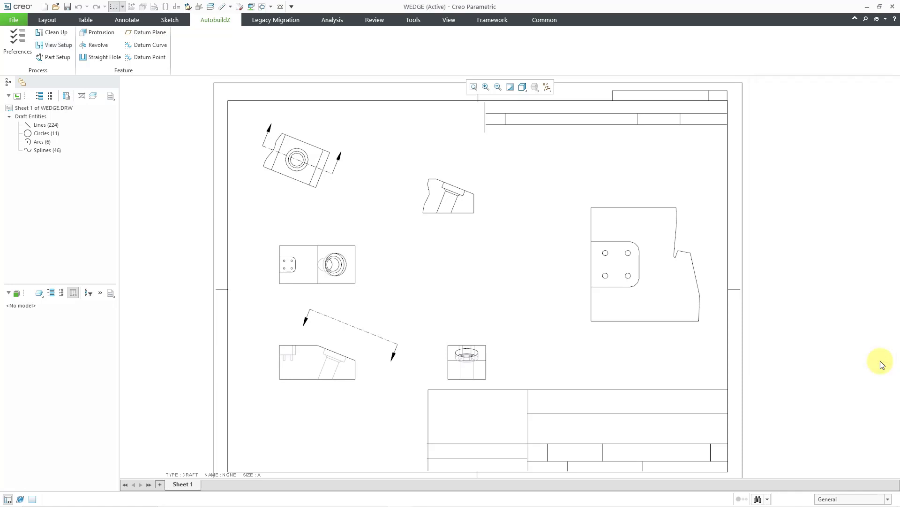
{"action": "left_click", "coordinate": [57, 57]}
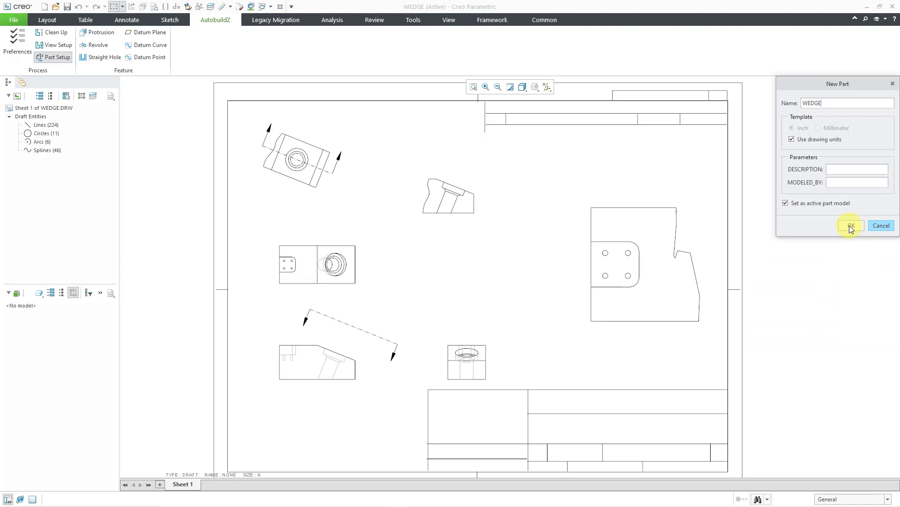
{"action": "left_click", "coordinate": [850, 226]}
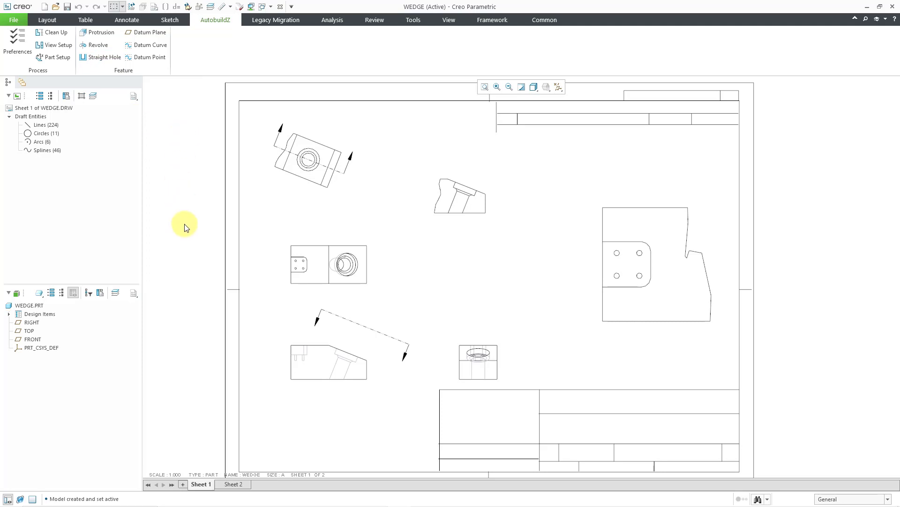
- Start a Protrusion feature for the wedge body and name it extrude_1
{"action": "left_click", "coordinate": [101, 32]}
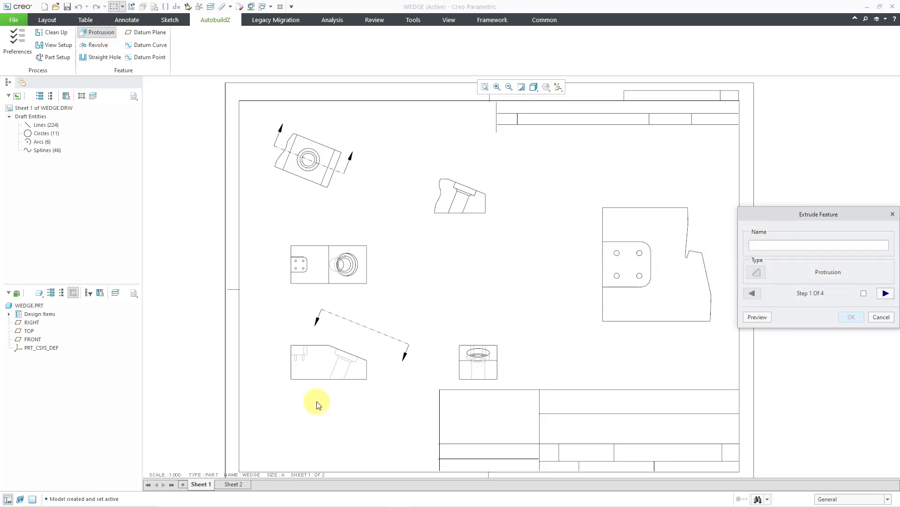
{"action": "scroll", "coordinate": [287, 396], "scroll_direction": "up", "scroll_amount": 1}
{"action": "scroll", "coordinate": [288, 397], "scroll_direction": "up", "scroll_amount": 1}
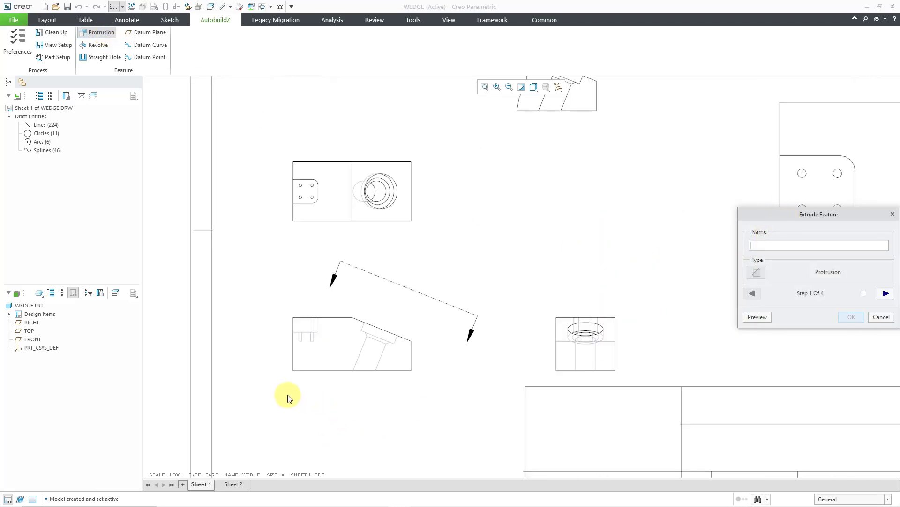
{"action": "scroll", "coordinate": [288, 397], "scroll_direction": "up", "scroll_amount": 1}
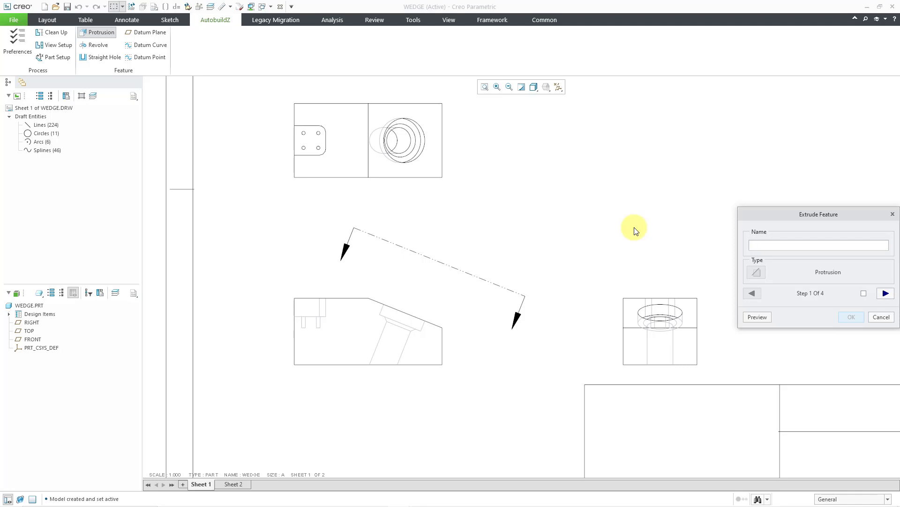
{"action": "type", "text": "xtrude_1"}
- Define the section profile by selecting the connected outer outline of the wedge in the Front view
{"action": "left_click", "coordinate": [886, 294]}
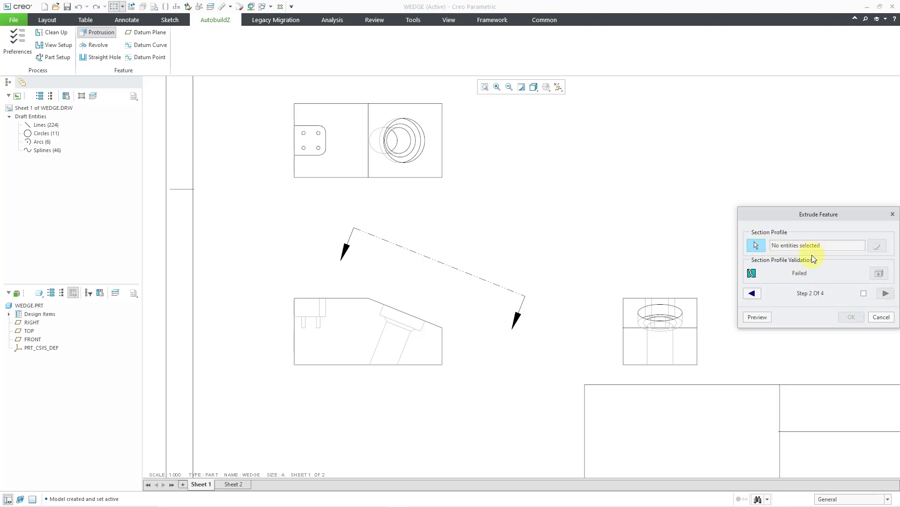
{"action": "left_click", "coordinate": [760, 248]}
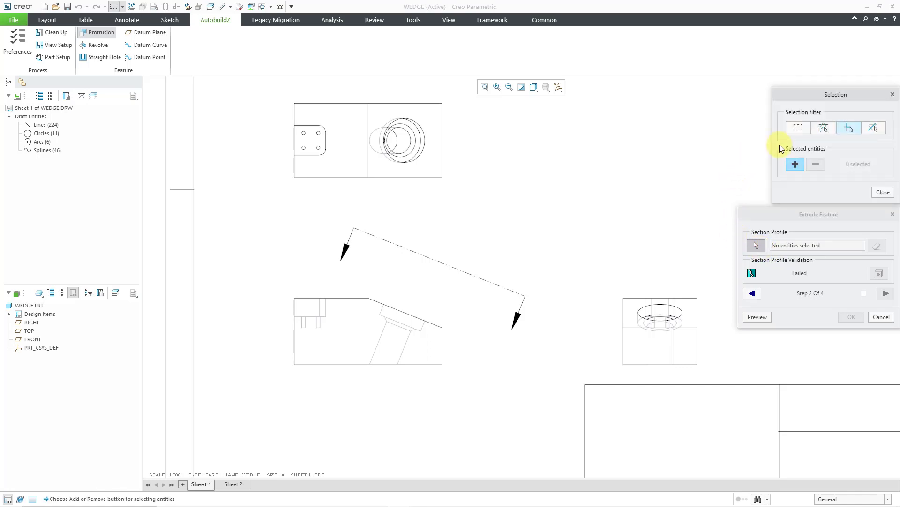
{"action": "left_click", "coordinate": [848, 129]}
{"action": "left_click", "coordinate": [796, 165]}
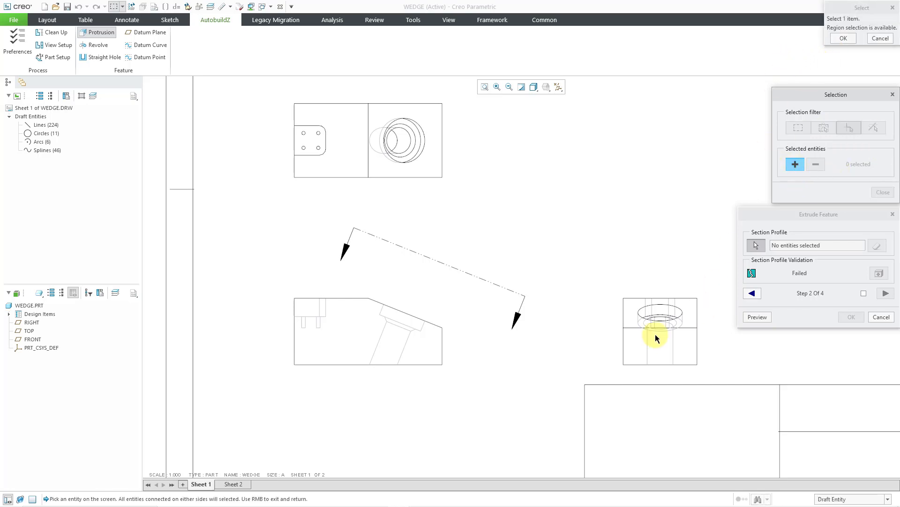
{"action": "left_click", "coordinate": [332, 366]}
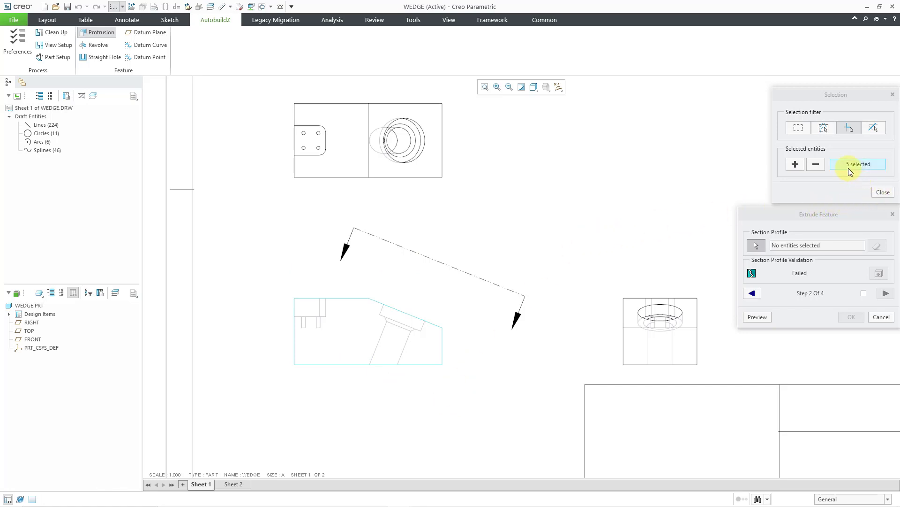
{"action": "left_click", "coordinate": [883, 192]}
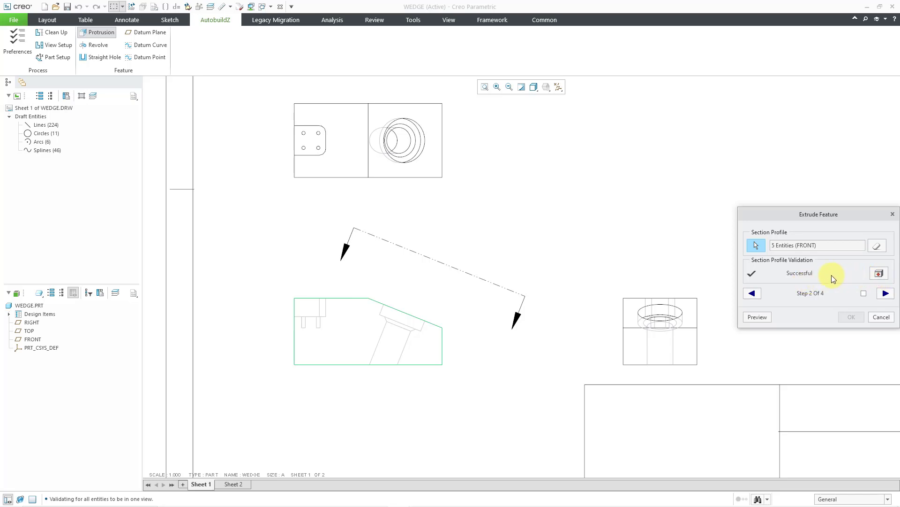
- Set the sketch plane to the upper horizontal edge of the wedge's Top view
{"action": "left_click", "coordinate": [885, 295]}
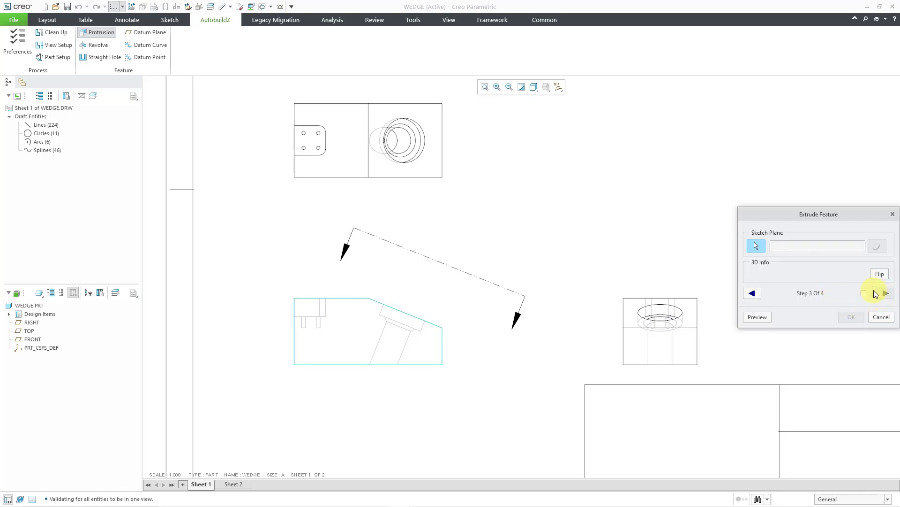
{"action": "left_click", "coordinate": [758, 246]}
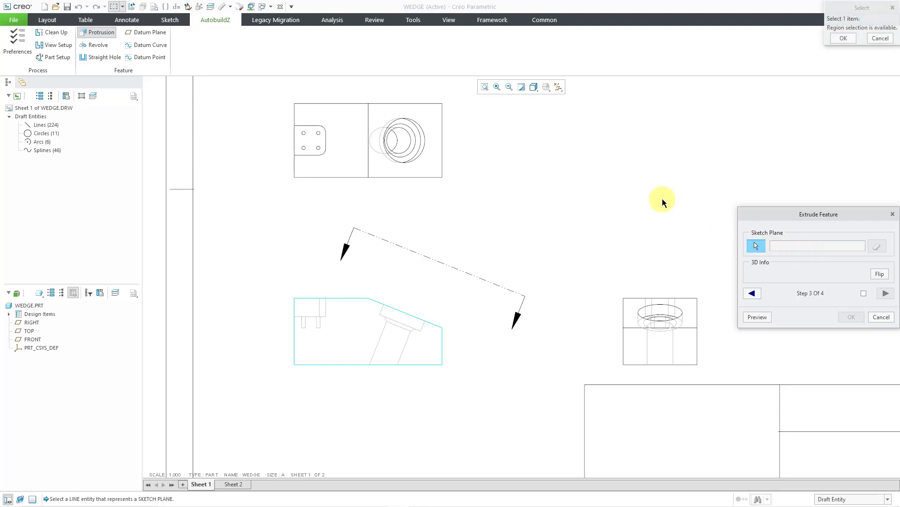
{"action": "left_click", "coordinate": [339, 103]}
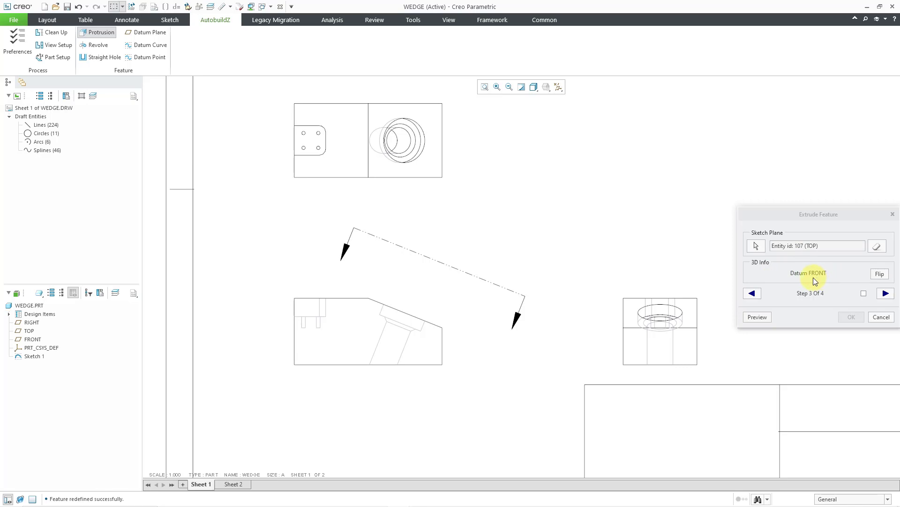
- Use the lower horizontal edge of the Top view as the depth reference and set the blind extrusion depth to 20
{"action": "left_click", "coordinate": [886, 294]}
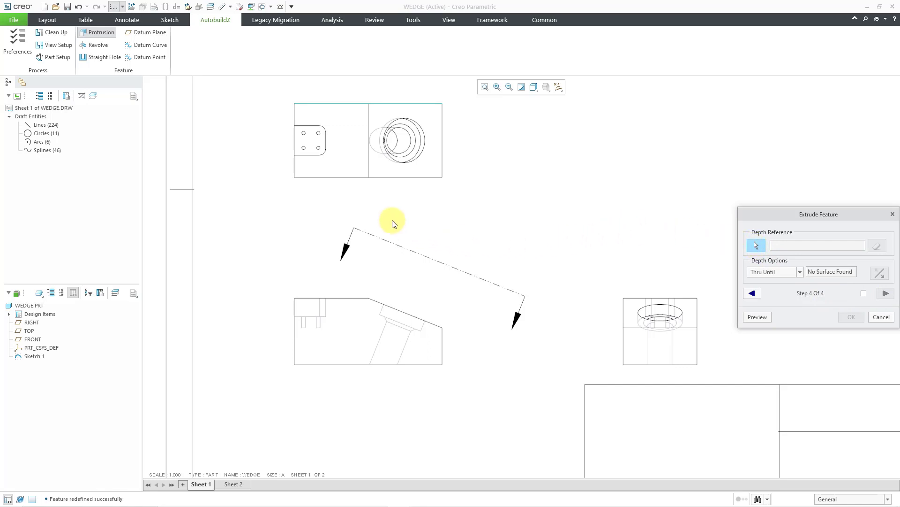
{"action": "left_click", "coordinate": [339, 182]}
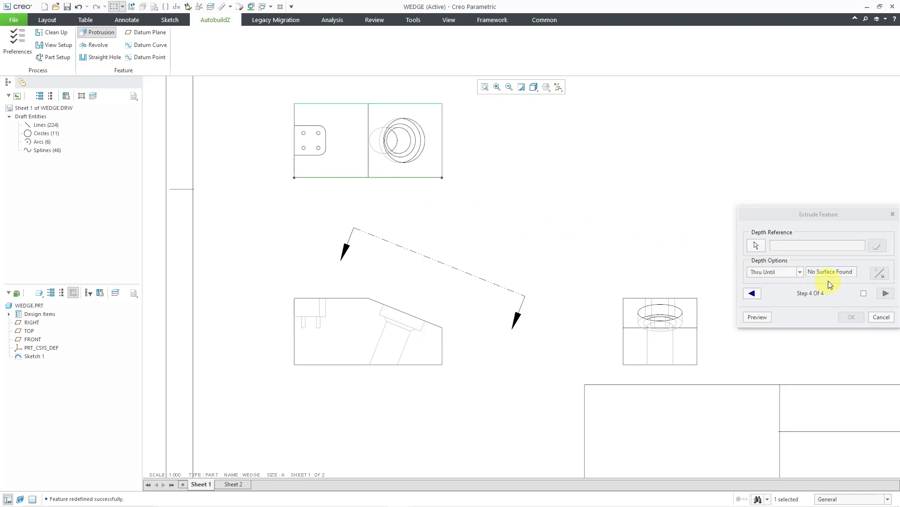
{"action": "left_click", "coordinate": [757, 246]}
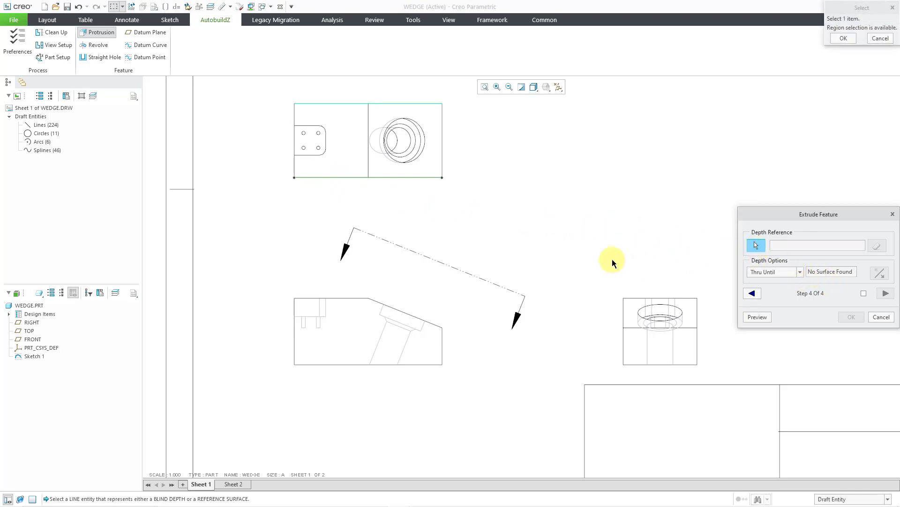
{"action": "left_click", "coordinate": [351, 179]}
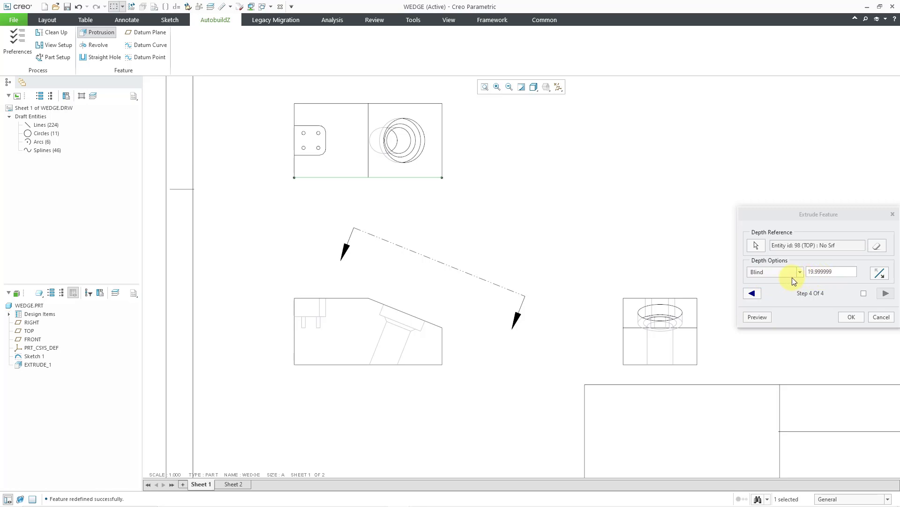
{"action": "left_click", "coordinate": [824, 272]}
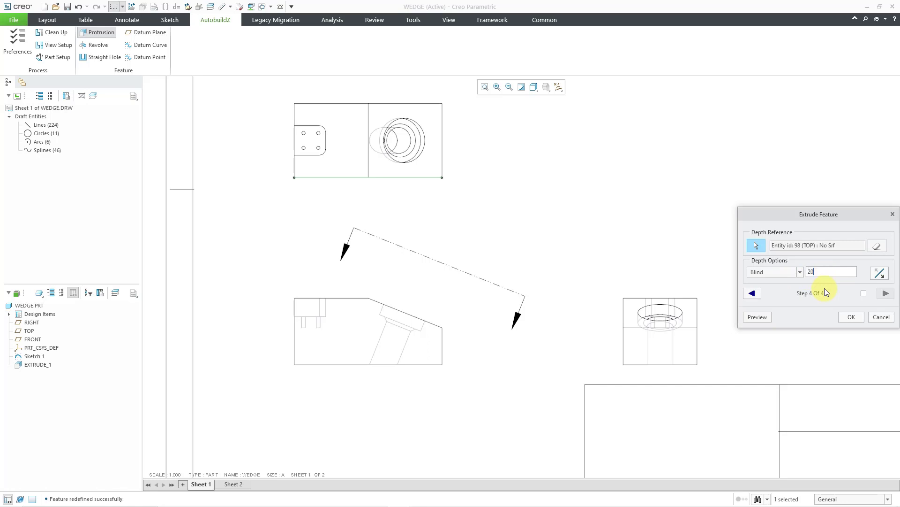
{"action": "key", "text": "Return"}
- Preview the wedge body in 3D, turn on datum plane display, and accept the extrude_1 feature
{"action": "left_click", "coordinate": [756, 317]}
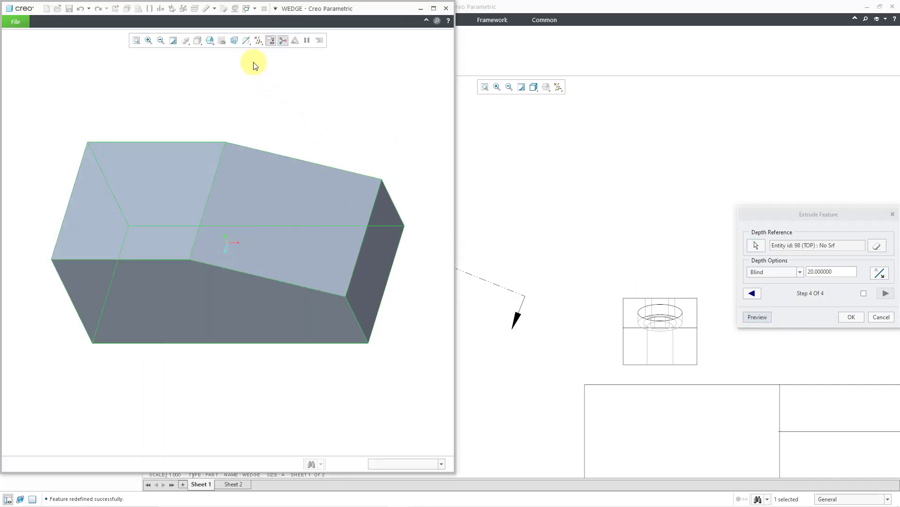
{"action": "left_click", "coordinate": [258, 44]}
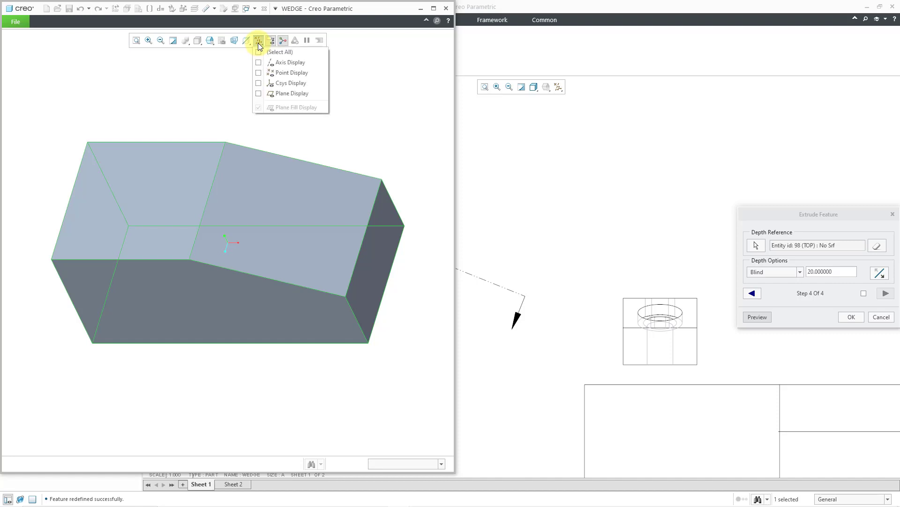
{"action": "left_click", "coordinate": [286, 94]}
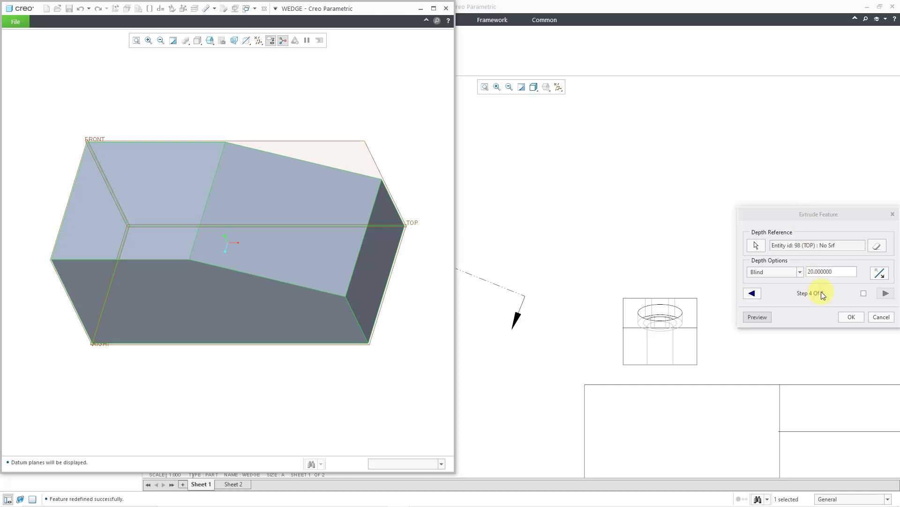
{"action": "left_click", "coordinate": [851, 317]}
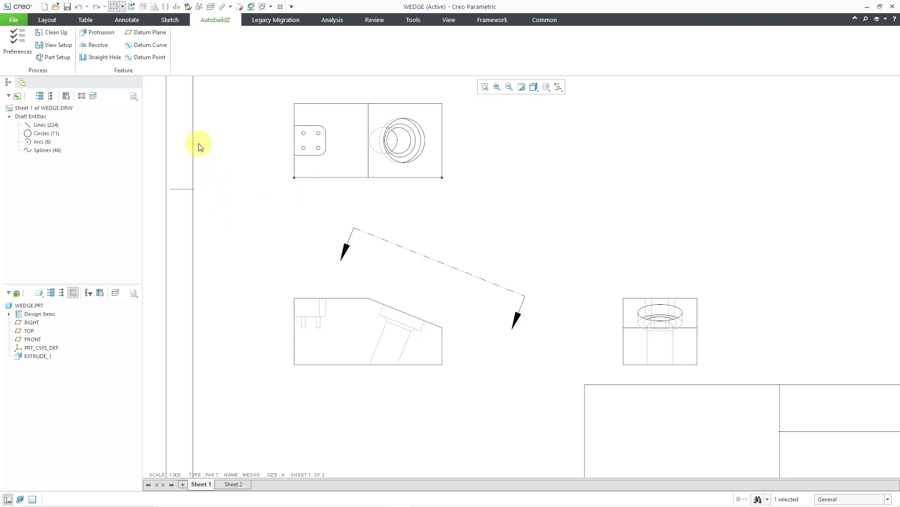
- Start another Protrusion feature named extrude_2, change its type to Cut and flip the cut side
{"action": "left_click", "coordinate": [102, 32]}
{"action": "left_click", "coordinate": [761, 243]}
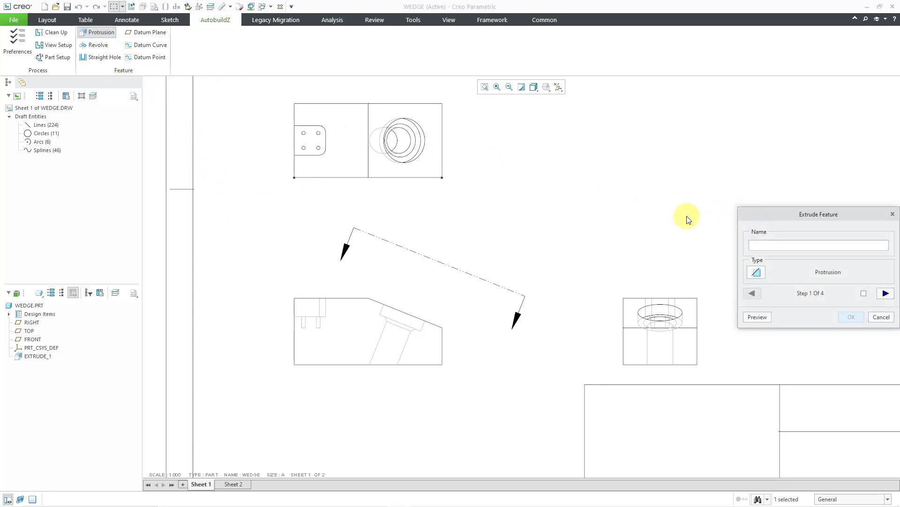
{"action": "type", "text": "extrude_2"}
{"action": "left_click", "coordinate": [760, 274]}
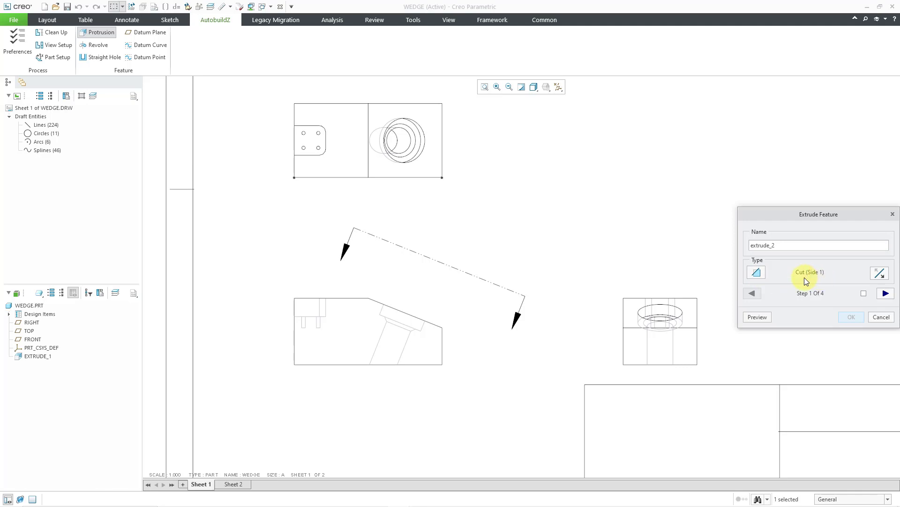
{"action": "left_click", "coordinate": [881, 274]}
{"action": "left_click", "coordinate": [885, 294]}
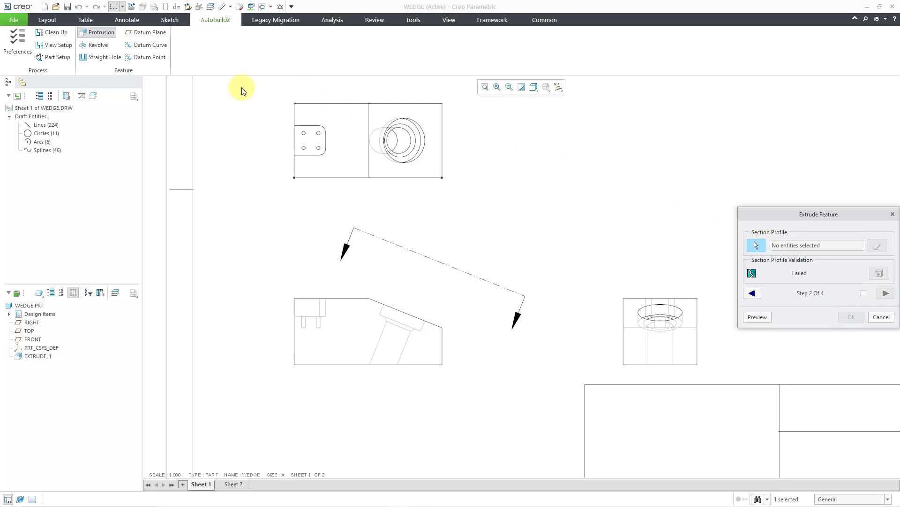
- Add the connected outline of the rounded pocket in the Top view to the section profile using chain selection
{"action": "scroll", "coordinate": [248, 96], "scroll_direction": "up", "scroll_amount": 1}
{"action": "scroll", "coordinate": [249, 97], "scroll_direction": "down", "scroll_amount": 4}
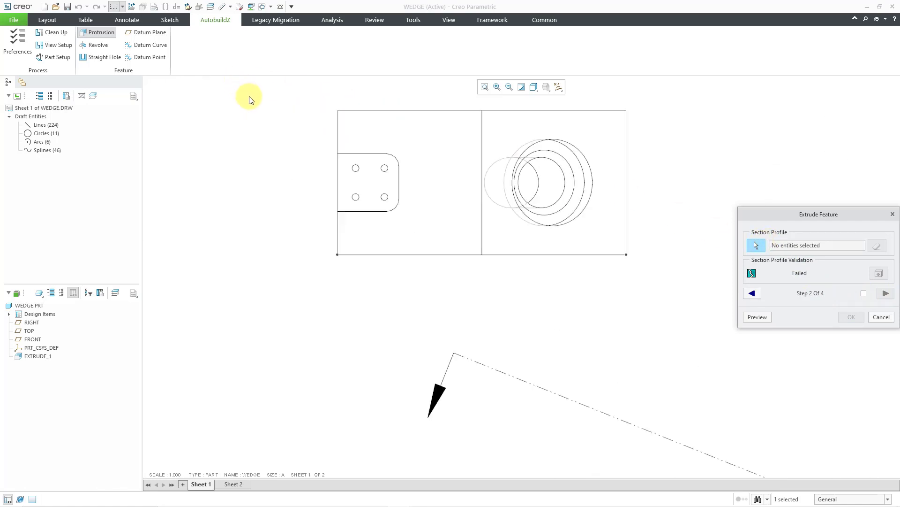
{"action": "left_click", "coordinate": [759, 245]}
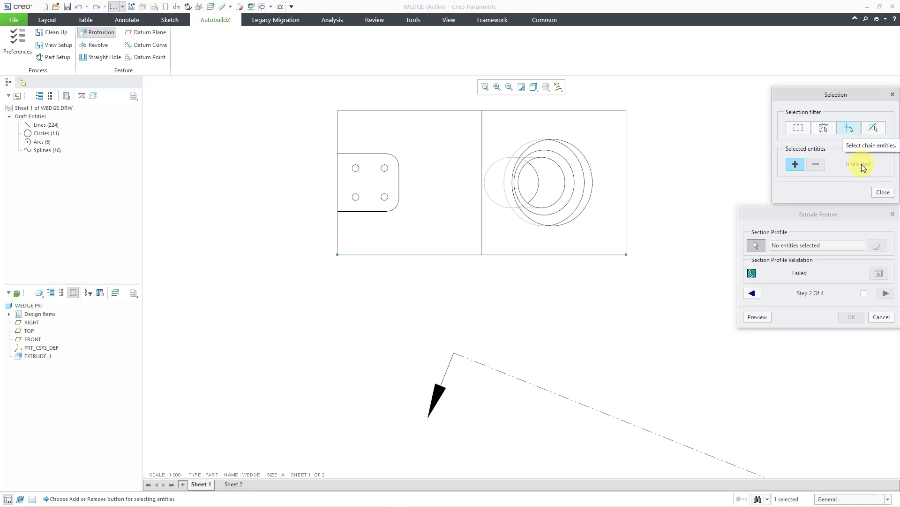
{"action": "left_click", "coordinate": [854, 130]}
{"action": "left_click", "coordinate": [372, 212]}
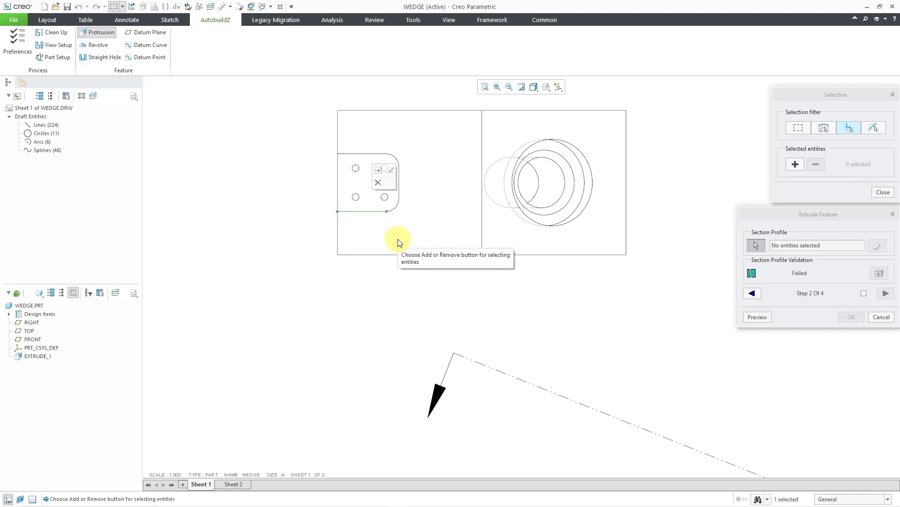
{"action": "left_click", "coordinate": [795, 164]}
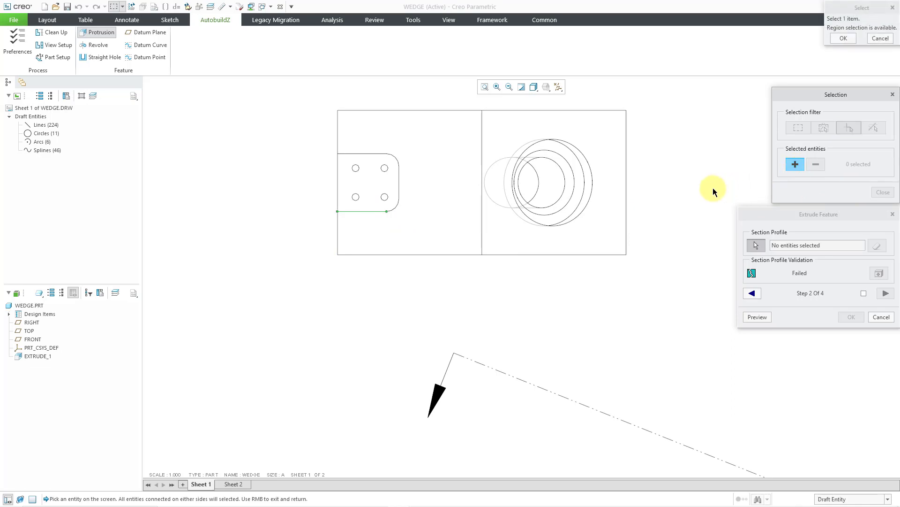
{"action": "left_click", "coordinate": [364, 211]}
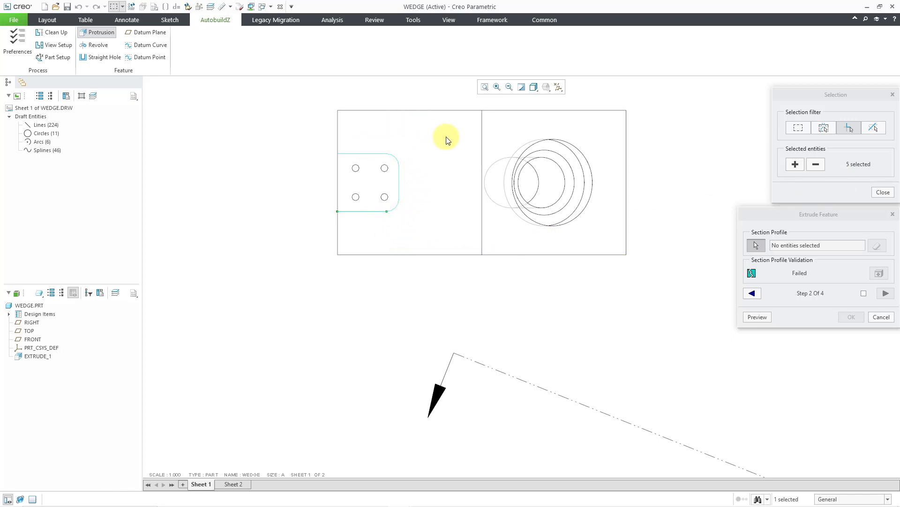
- Add the Top view's outer rectangle to the section profile, remove its lower and left edges, and finish the selection
{"action": "left_click", "coordinate": [799, 164]}
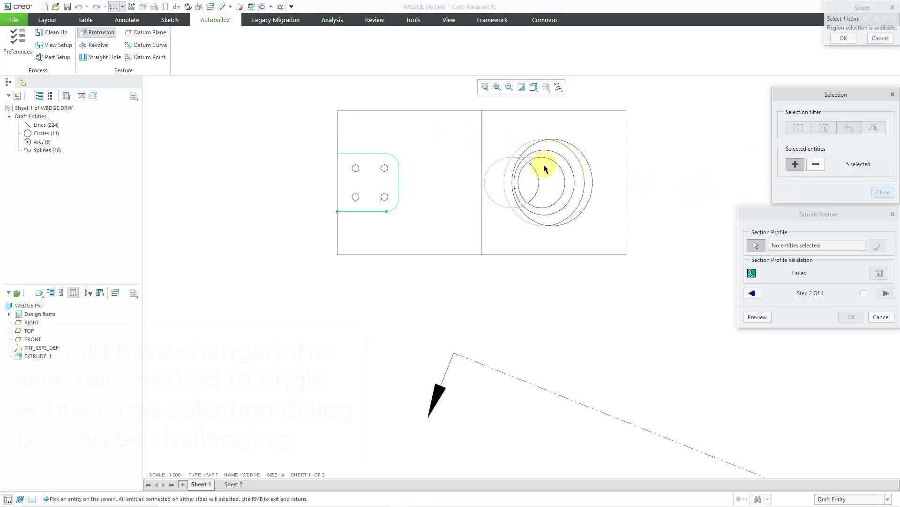
{"action": "left_click", "coordinate": [338, 139]}
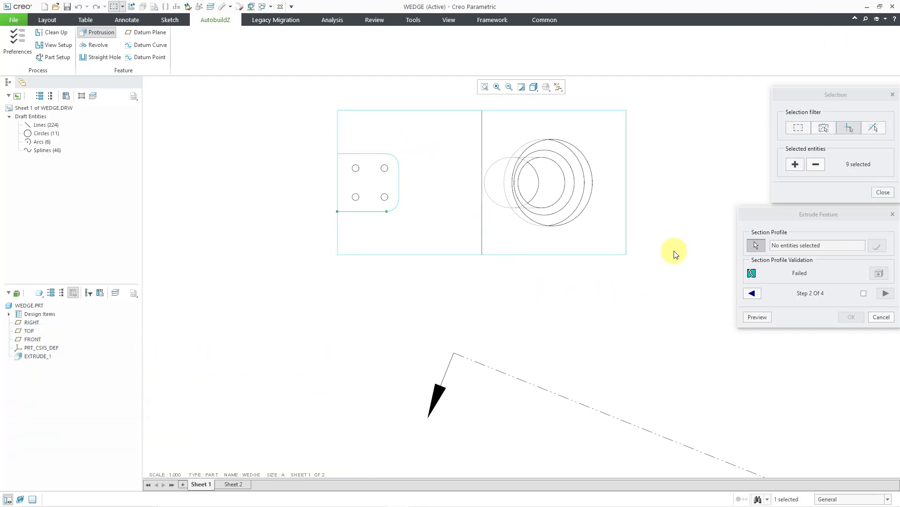
{"action": "left_click", "coordinate": [816, 164]}
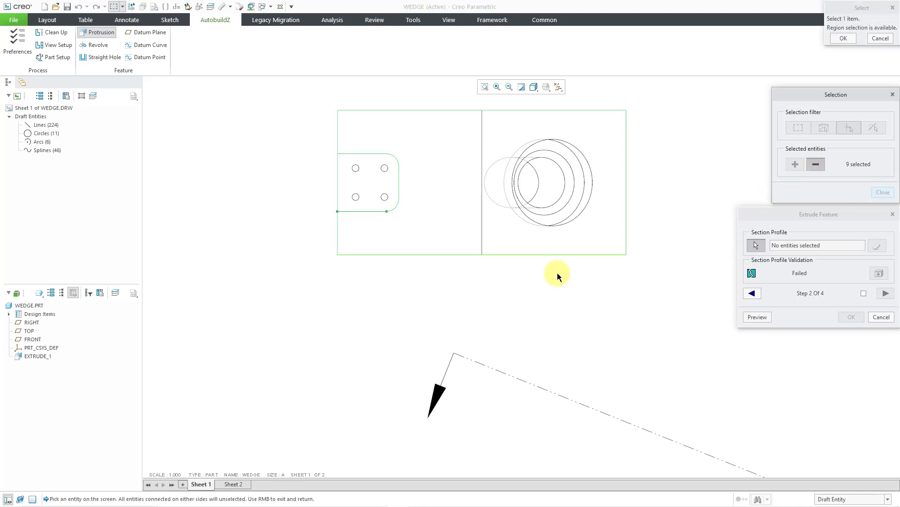
{"action": "left_click", "coordinate": [465, 254]}
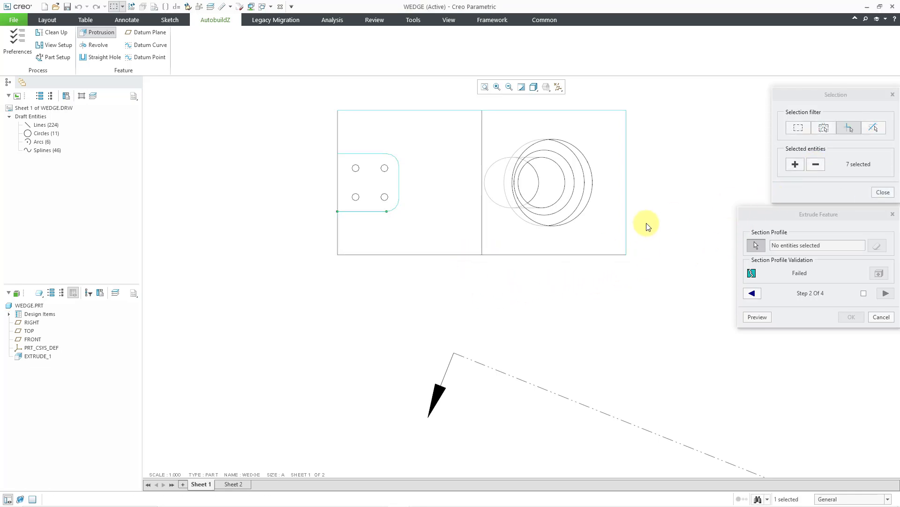
{"action": "left_click", "coordinate": [626, 215]}
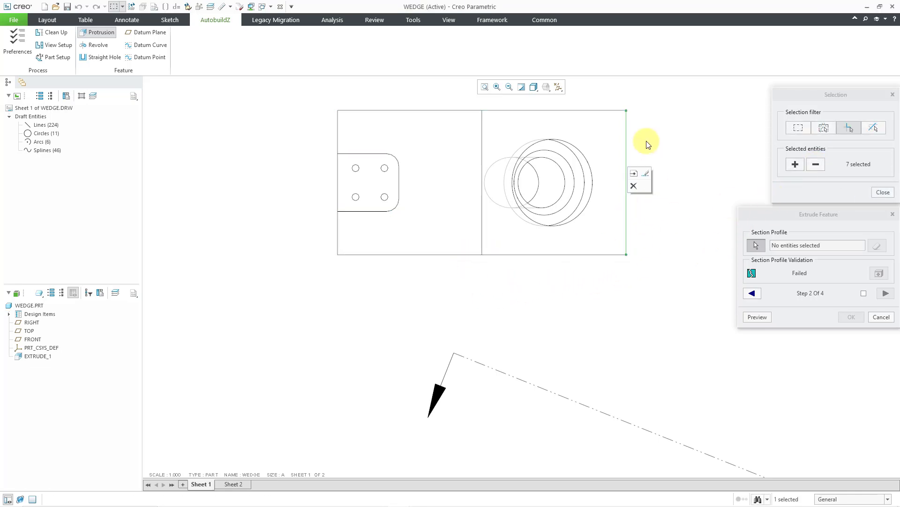
{"action": "left_click", "coordinate": [589, 112]}
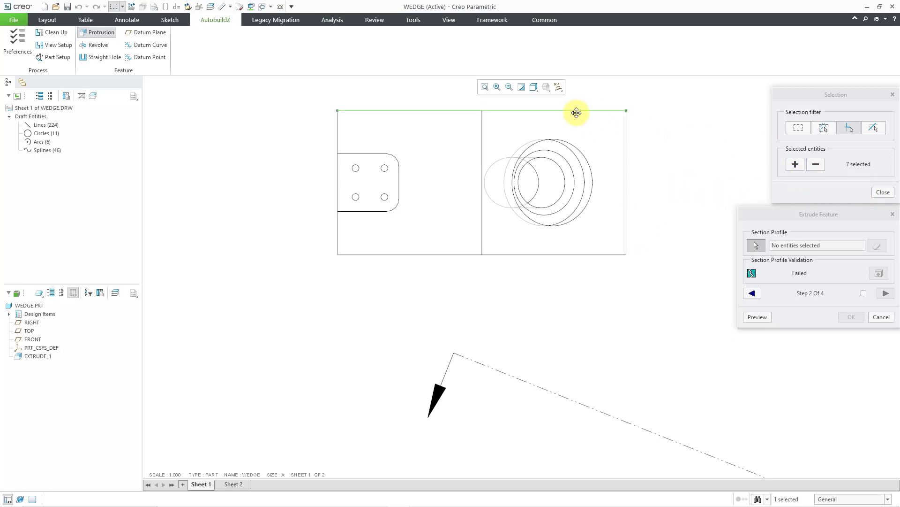
{"action": "left_click", "coordinate": [880, 194]}
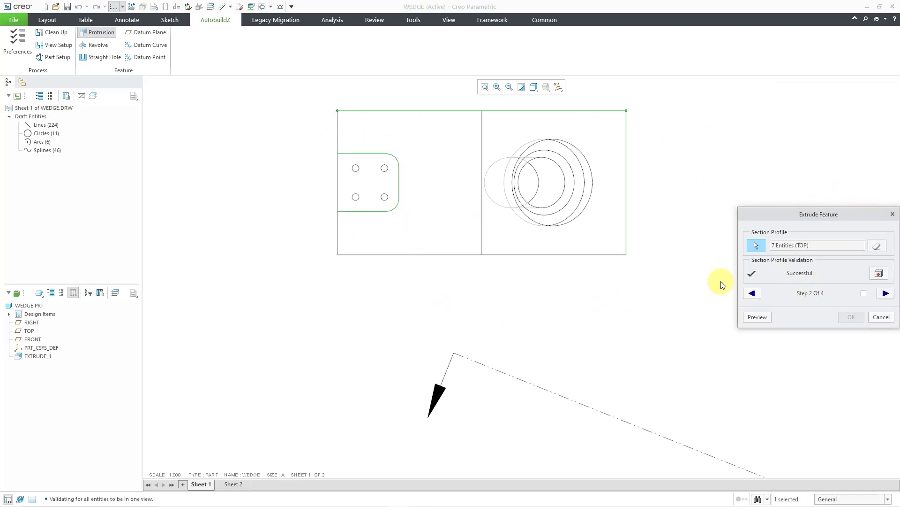
- Set the cut's sketch plane to the upper horizontal edge of the wedge's Front view
{"action": "left_click", "coordinate": [885, 294]}
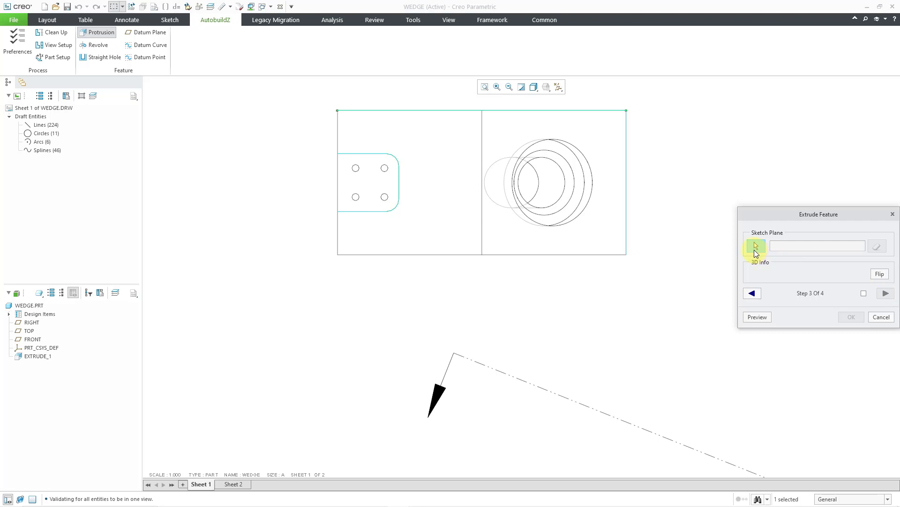
{"action": "left_click", "coordinate": [755, 250]}
{"action": "scroll", "coordinate": [425, 170], "scroll_direction": "up", "scroll_amount": 3}
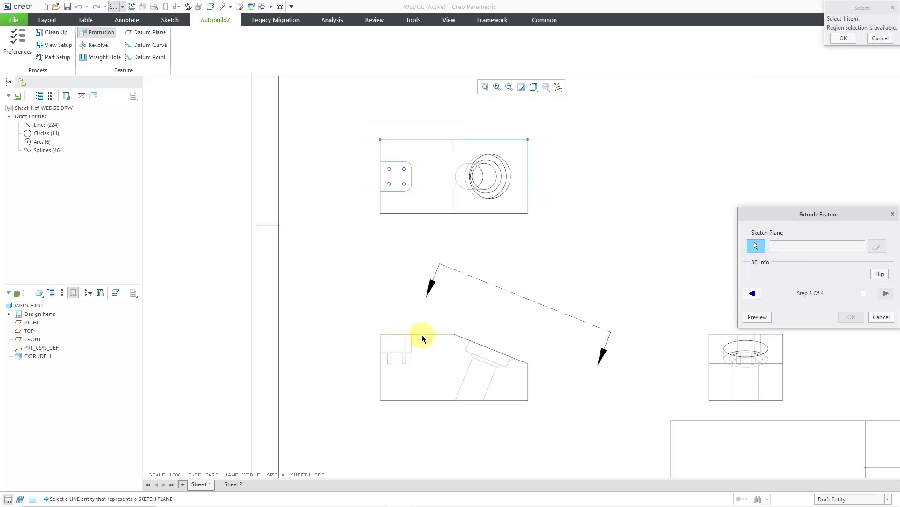
{"action": "left_click", "coordinate": [421, 333]}
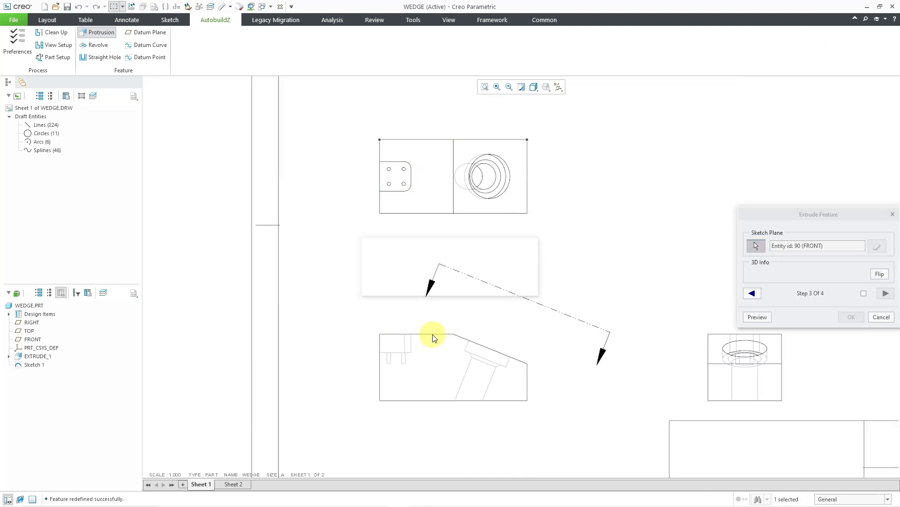
- Set the cut's depth reference to the hidden pocket-floor line in the Front view
{"action": "left_click", "coordinate": [886, 293]}
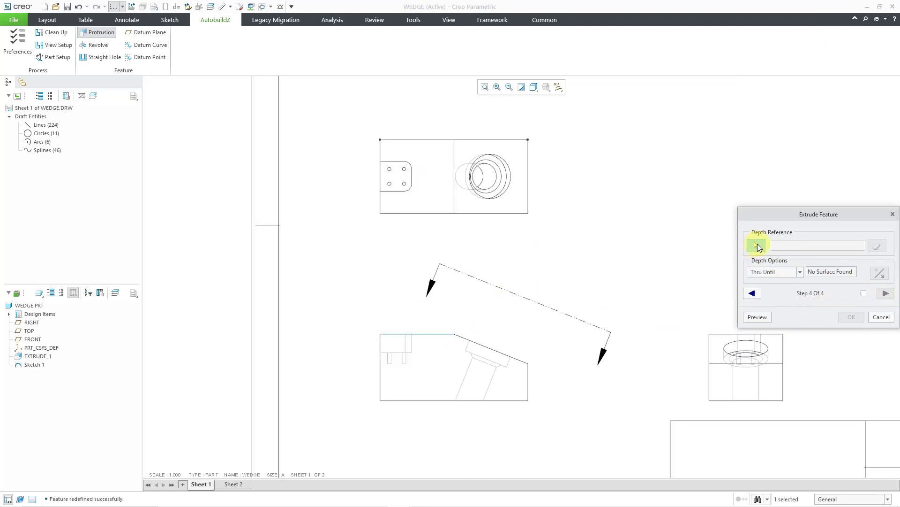
{"action": "left_click", "coordinate": [757, 245]}
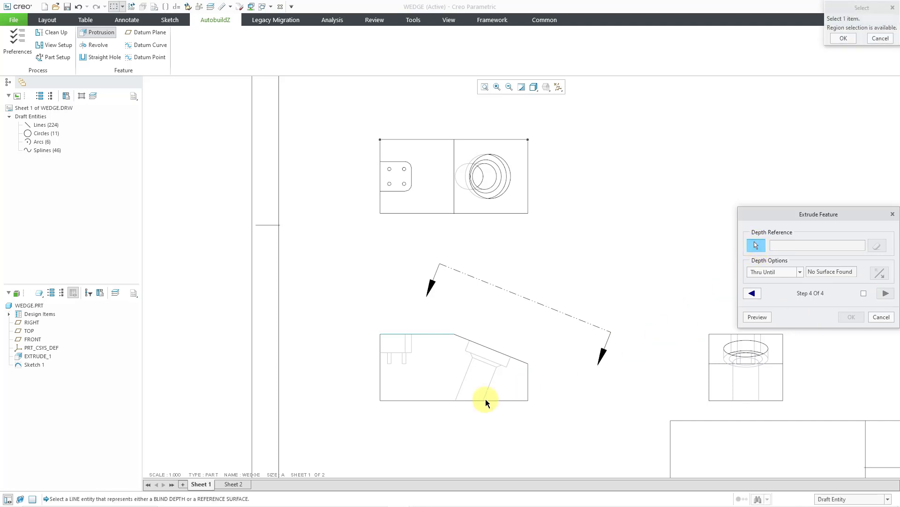
{"action": "scroll", "coordinate": [386, 365], "scroll_direction": "up", "scroll_amount": 5}
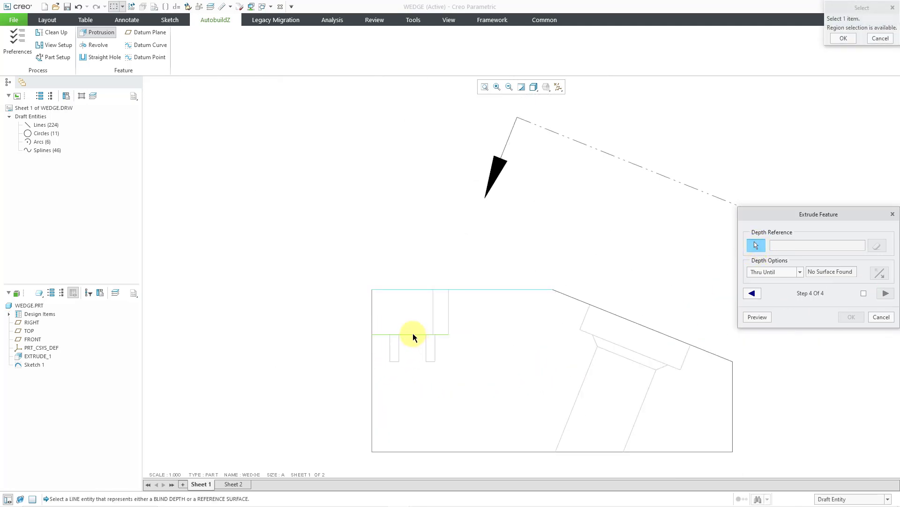
{"action": "left_click", "coordinate": [412, 334]}
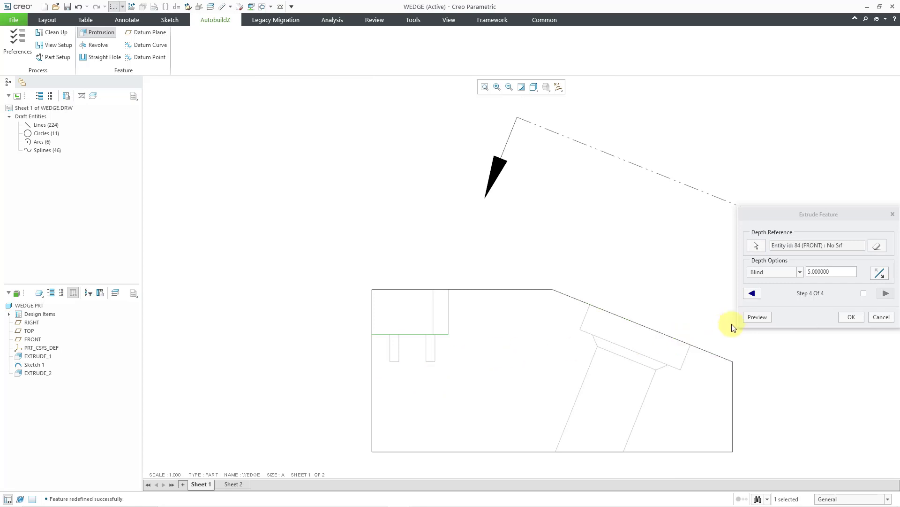
- Preview the pocket cut on the 3D wedge and accept the extrude_2 feature
{"action": "left_click", "coordinate": [757, 317]}
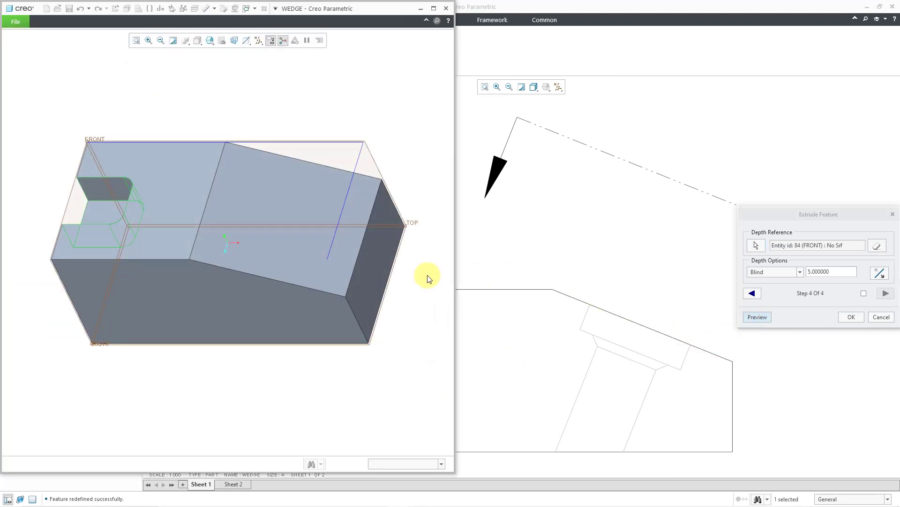
{"action": "mouse_move", "coordinate": [254, 269]}
{"action": "middle_mouse_down"}
{"action": "mouse_move", "coordinate": [245, 238]}
{"action": "mouse_move", "coordinate": [293, 229]}
{"action": "mouse_move", "coordinate": [261, 221]}
{"action": "mouse_move", "coordinate": [279, 233]}
{"action": "mouse_move", "coordinate": [246, 213]}
{"action": "mouse_move", "coordinate": [241, 238]}
{"action": "mouse_move", "coordinate": [338, 245]}
{"action": "middle_mouse_up"}
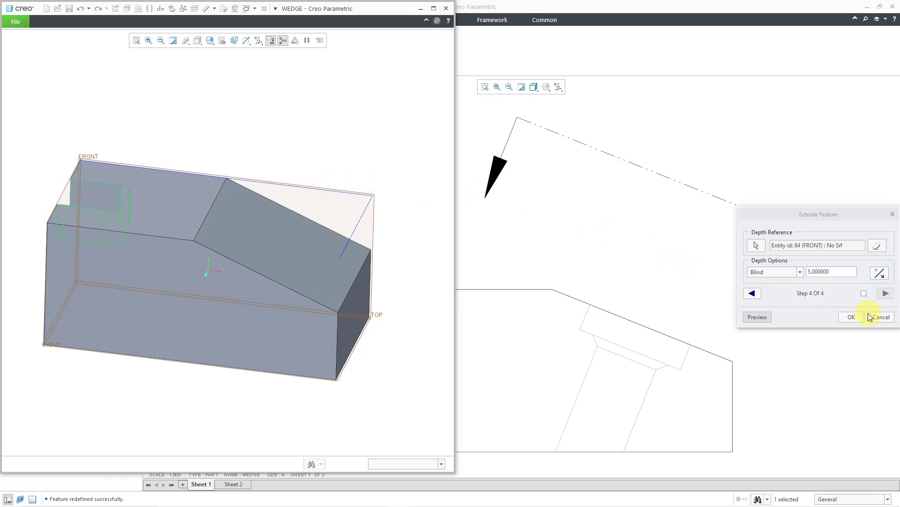
{"action": "left_click", "coordinate": [852, 317]}
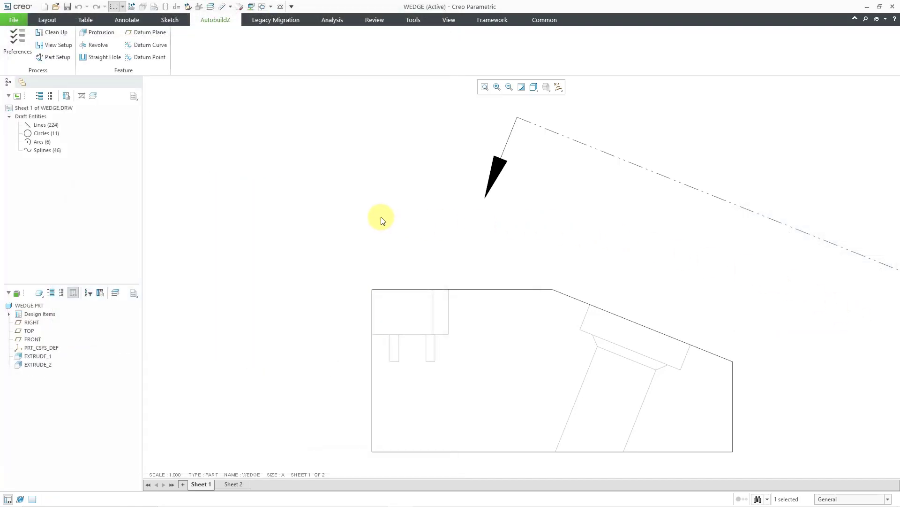
{"action": "scroll", "coordinate": [368, 236], "scroll_direction": "down", "scroll_amount": 5}
{"action": "scroll", "coordinate": [352, 126], "scroll_direction": "down", "scroll_amount": 2}
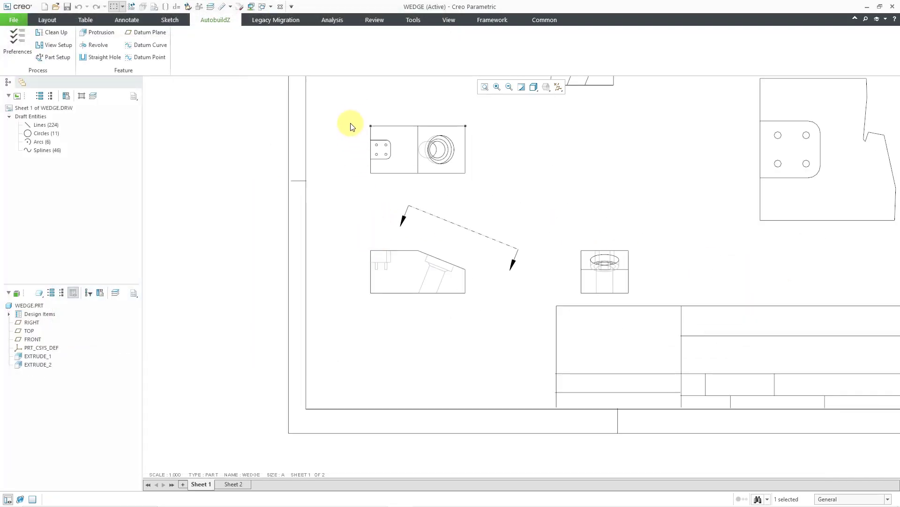
- Start a straight hole feature named HOLE_1
{"action": "scroll", "coordinate": [364, 131], "scroll_direction": "up", "scroll_amount": 2}
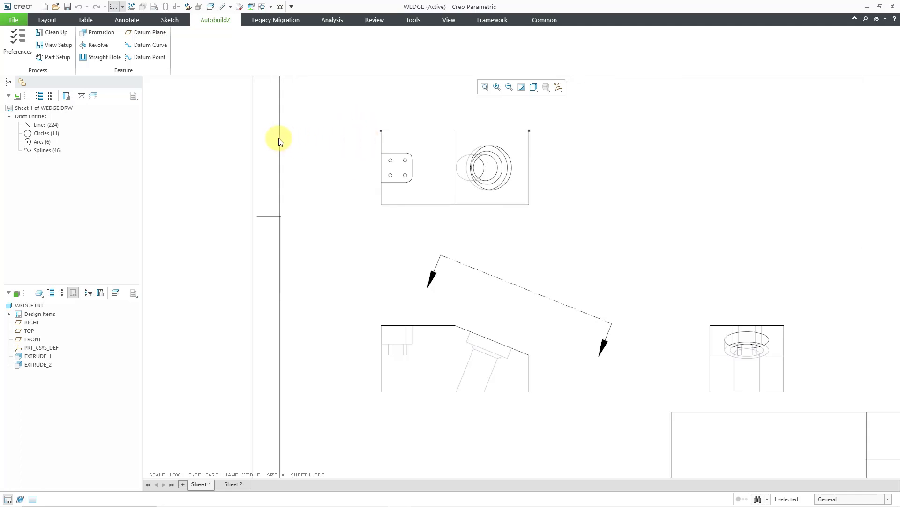
{"action": "left_click", "coordinate": [105, 58]}
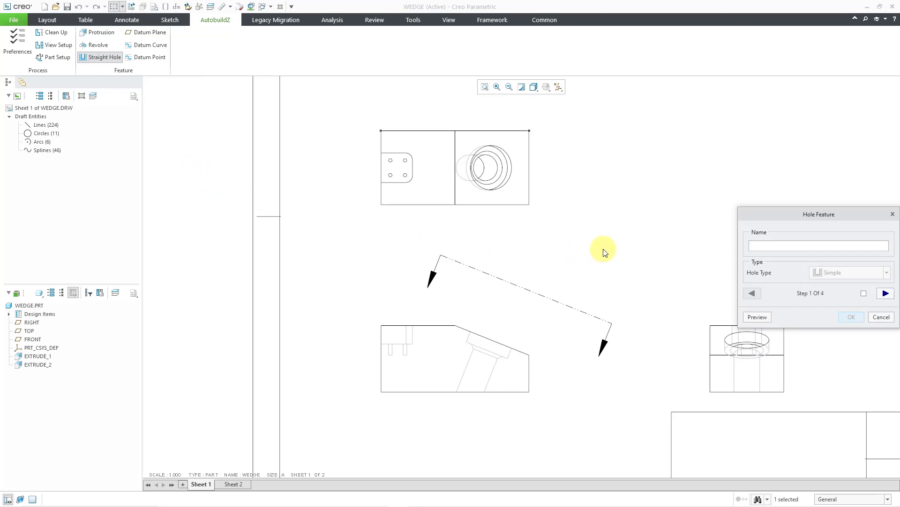
{"action": "type", "text": "HOLE_1"}
{"action": "left_click", "coordinate": [886, 294]}
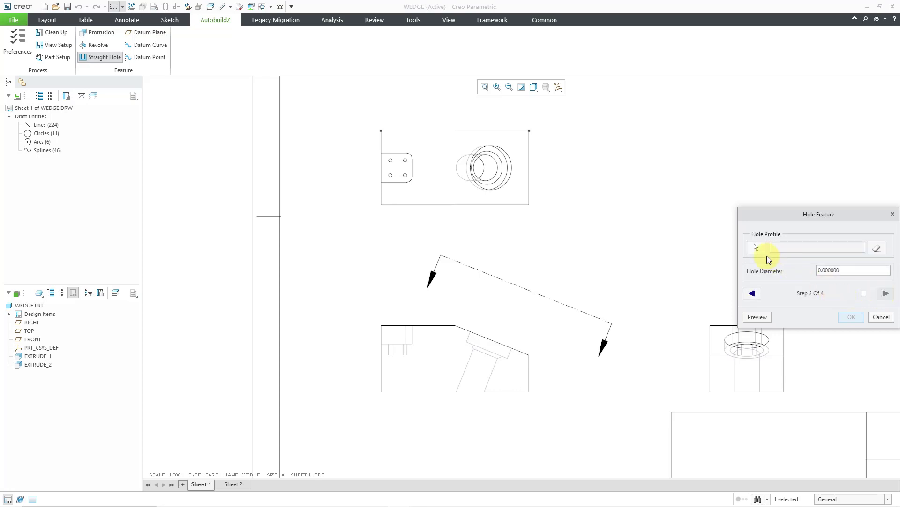
- Set the hole's profile to the upper-left small circle inside the pocket in the Top view
{"action": "left_click", "coordinate": [758, 247]}
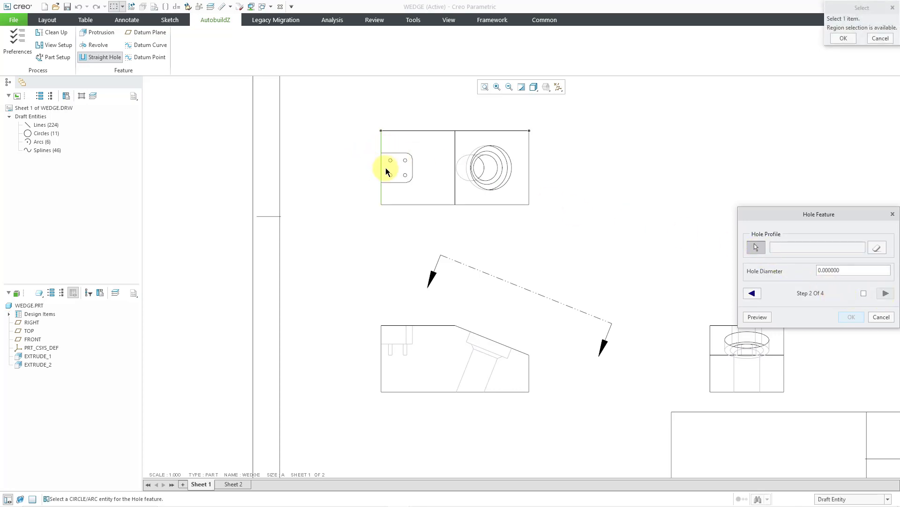
{"action": "scroll", "coordinate": [392, 165], "scroll_direction": "down", "scroll_amount": 3}
{"action": "scroll", "coordinate": [392, 165], "scroll_direction": "up", "scroll_amount": 10}
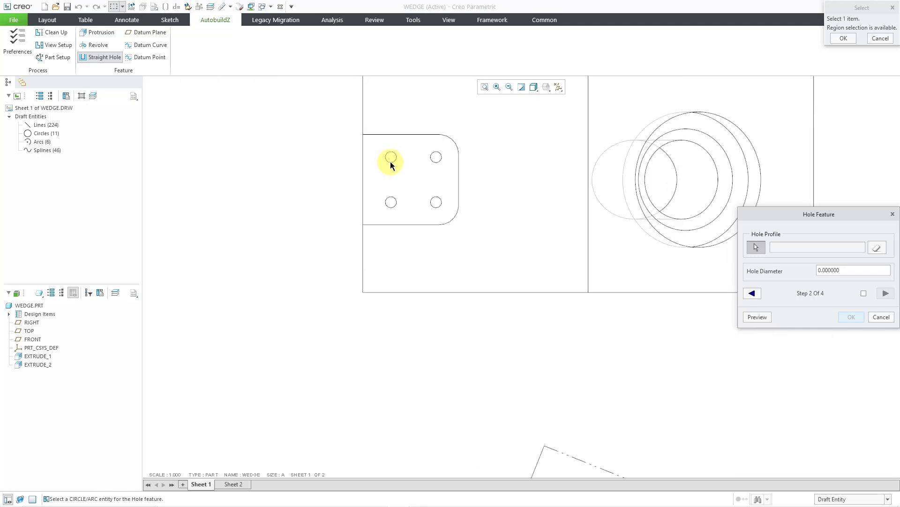
{"action": "left_click", "coordinate": [392, 164]}
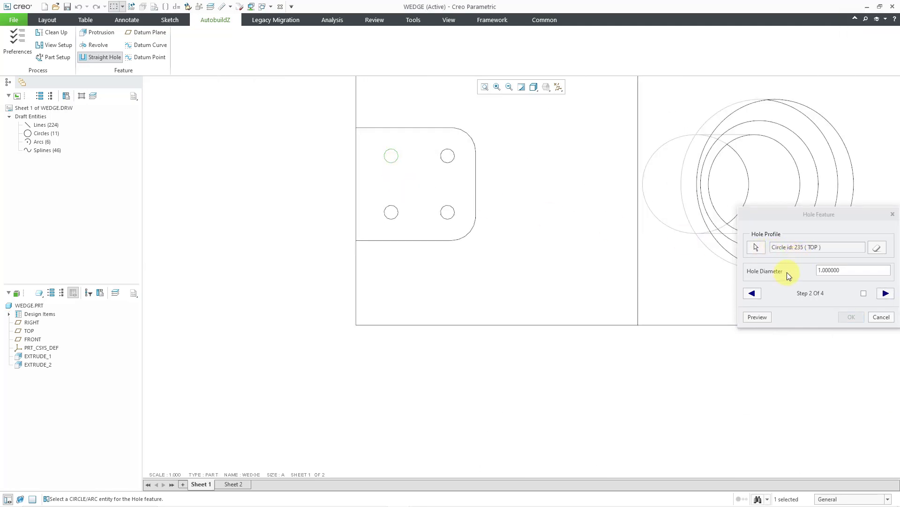
{"action": "left_click", "coordinate": [885, 292]}
- Set the hole's sketch plane to the hidden pocket-floor line in the Front view
{"action": "left_click", "coordinate": [757, 251]}
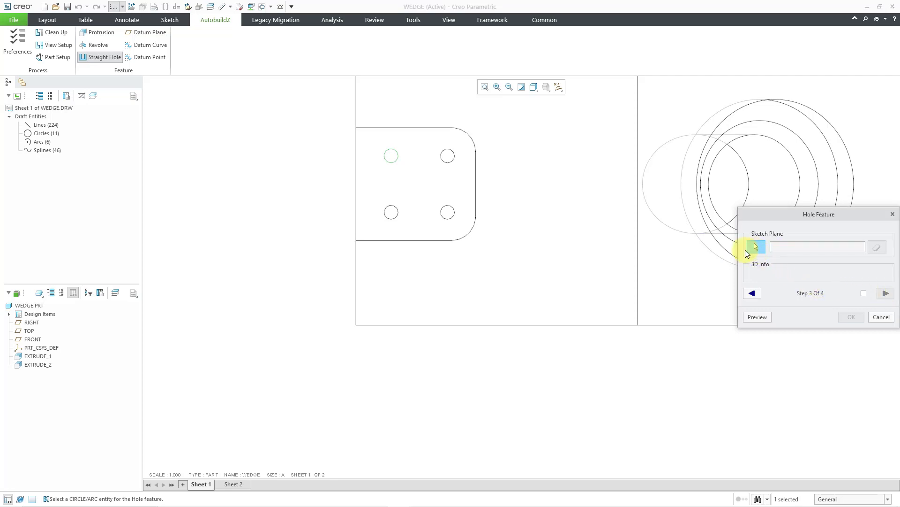
{"action": "scroll", "coordinate": [408, 219], "scroll_direction": "up", "scroll_amount": 4}
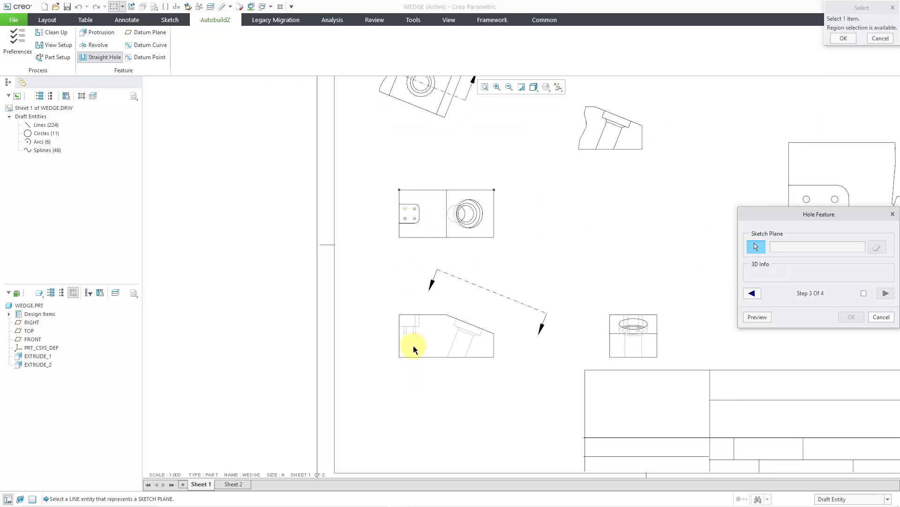
{"action": "scroll", "coordinate": [412, 345], "scroll_direction": "down", "scroll_amount": 6}
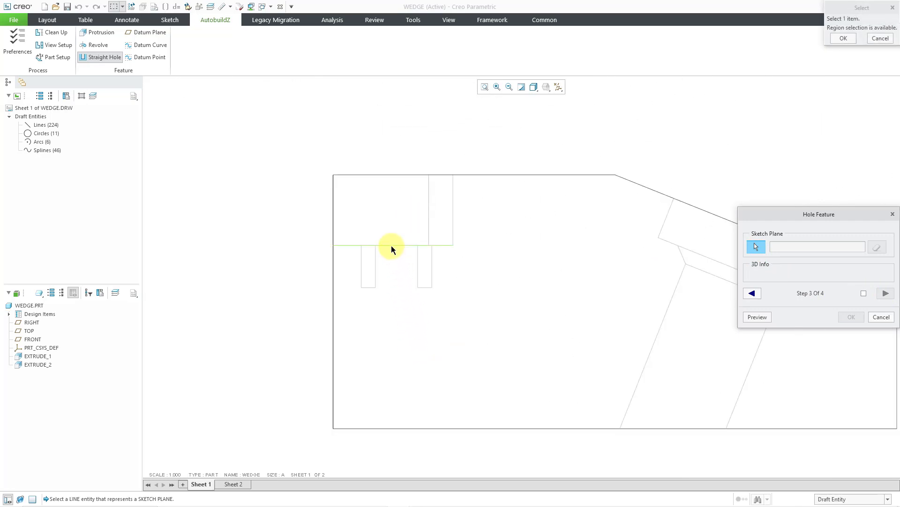
{"action": "left_click", "coordinate": [391, 245]}
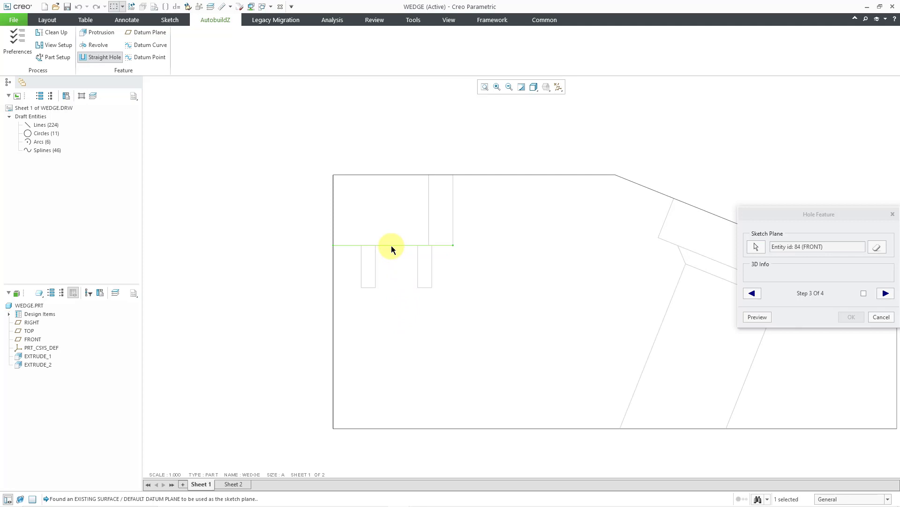
- Set the hole's depth reference to the bottom line of the left small hidden hole in the Front view
{"action": "left_click", "coordinate": [884, 294]}
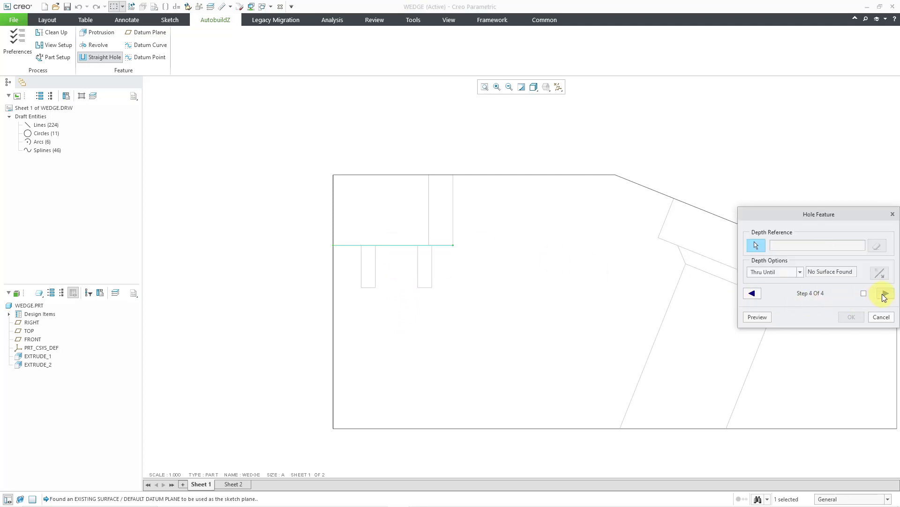
{"action": "left_click", "coordinate": [760, 245]}
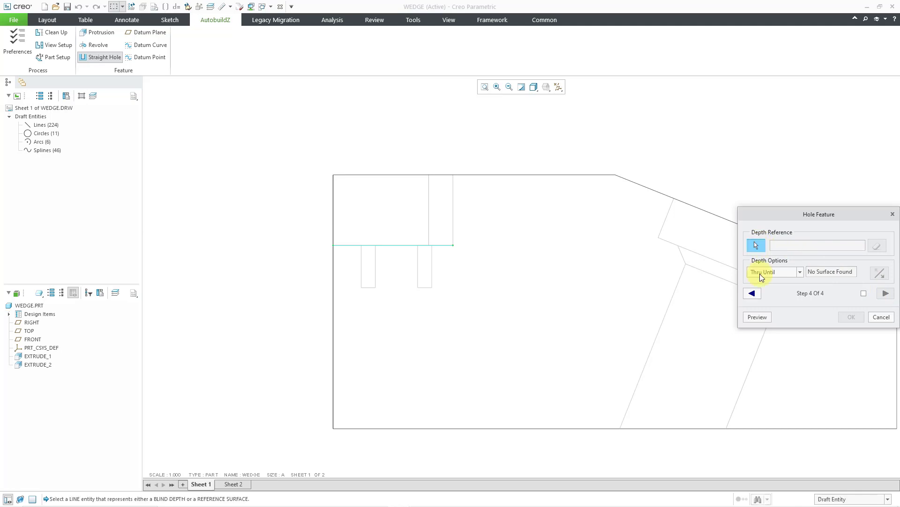
{"action": "left_click", "coordinate": [368, 287]}
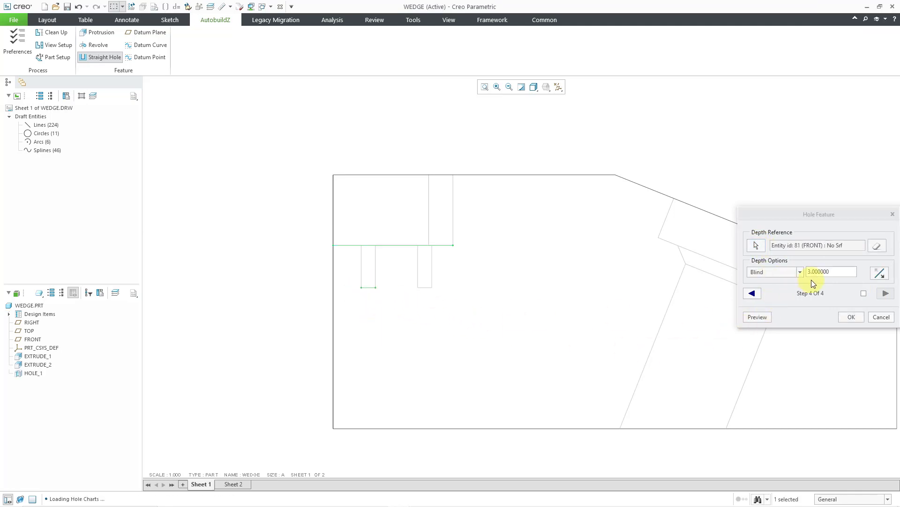
- Preview the hole on the 3D wedge, inspect the pocket floor and accept the HOLE_1 feature
{"action": "left_click", "coordinate": [757, 317]}
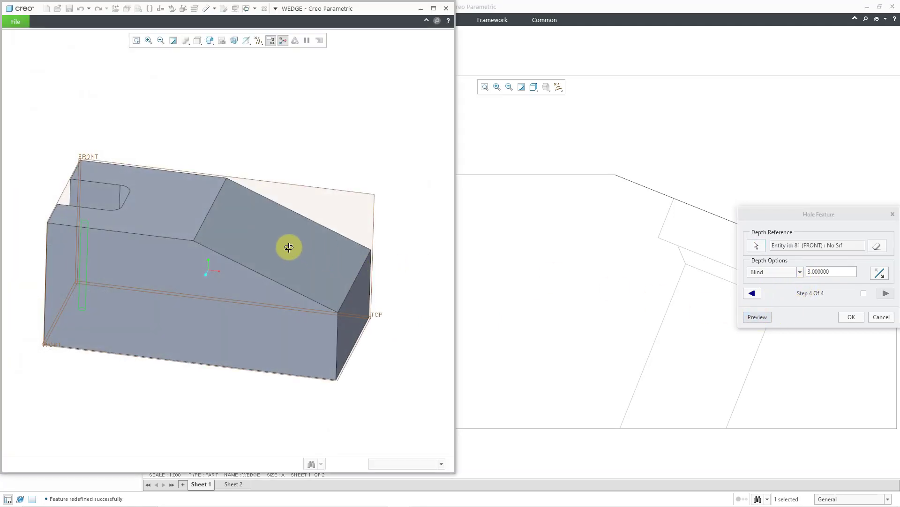
{"action": "middle_click_drag", "start_coordinate": [290, 245], "coordinate": [347, 257]}
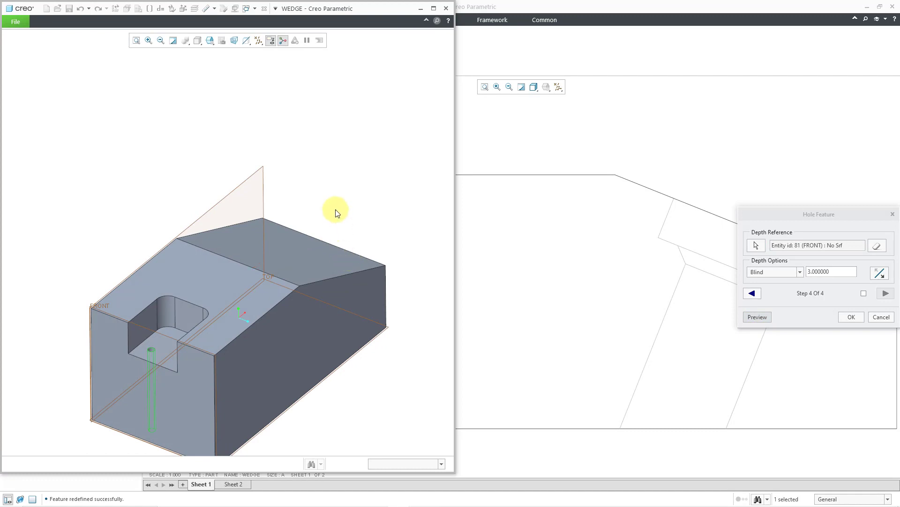
{"action": "scroll", "coordinate": [333, 203], "scroll_direction": "up", "scroll_amount": 1}
{"action": "scroll", "coordinate": [179, 376], "scroll_direction": "down", "scroll_amount": 2}
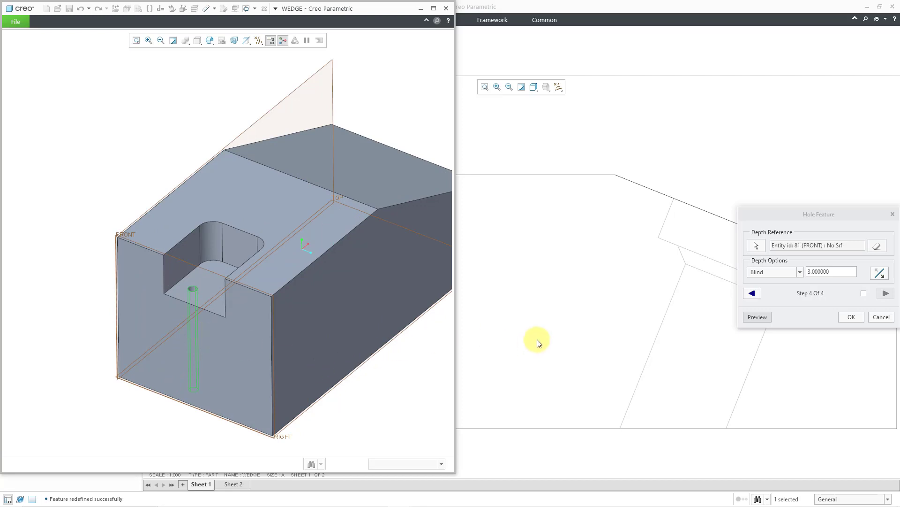
{"action": "left_click", "coordinate": [853, 317]}
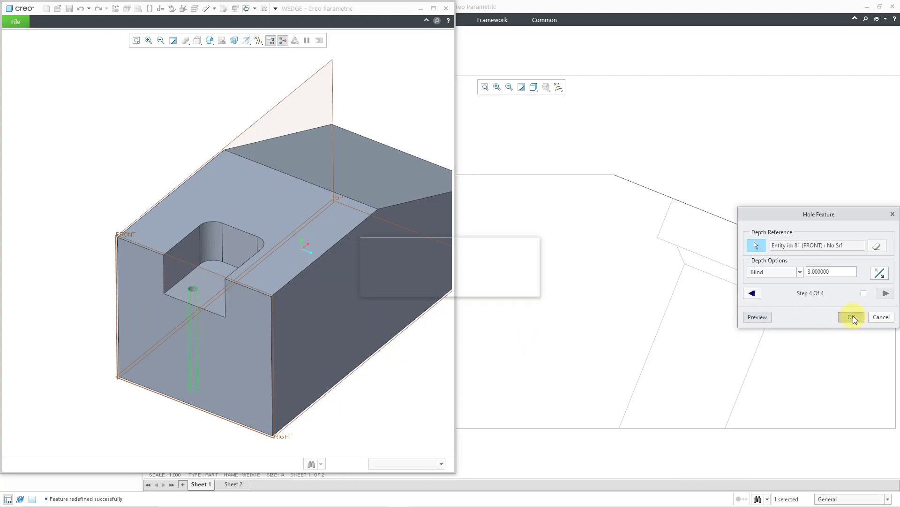
- Start a second straight hole, HOLE_2, with the pocket's lower-left small circle in the Top view as its profile
{"action": "scroll", "coordinate": [374, 318], "scroll_direction": "up", "scroll_amount": 5}
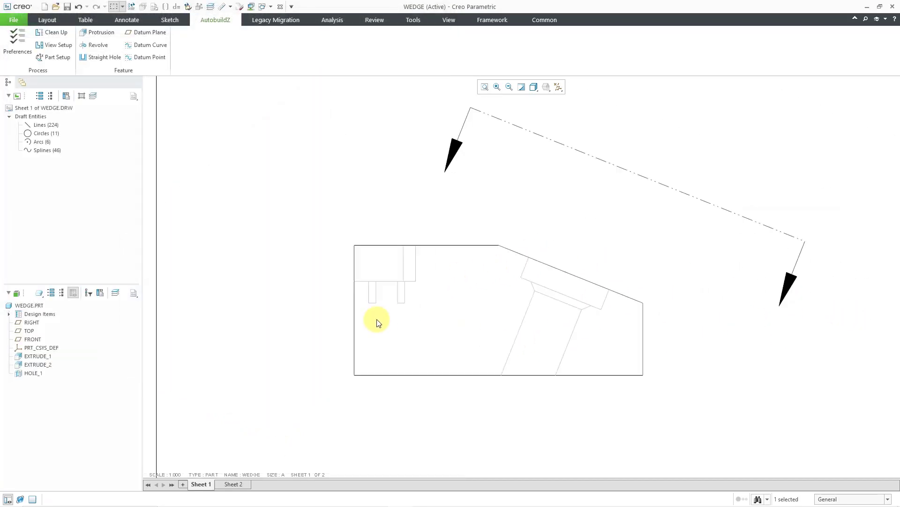
{"action": "scroll", "coordinate": [414, 164], "scroll_direction": "down", "scroll_amount": 3}
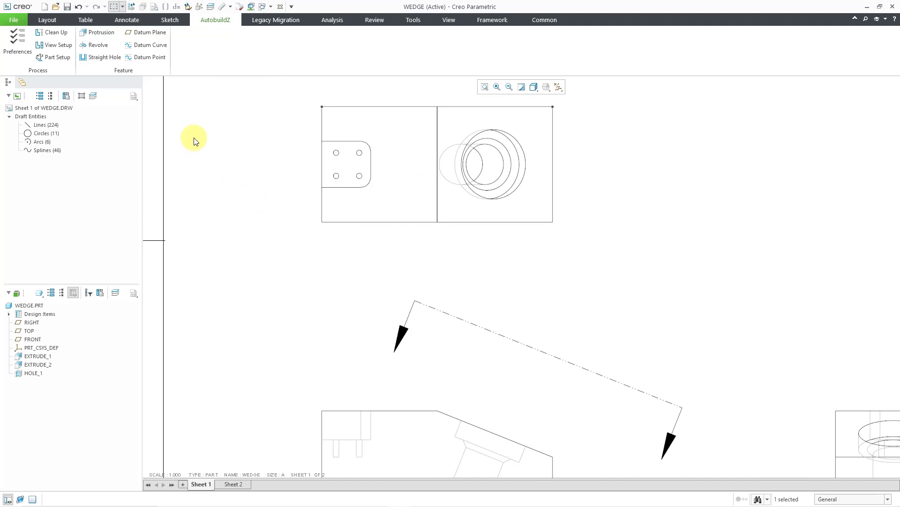
{"action": "left_click", "coordinate": [100, 57]}
{"action": "left_click", "coordinate": [886, 294]}
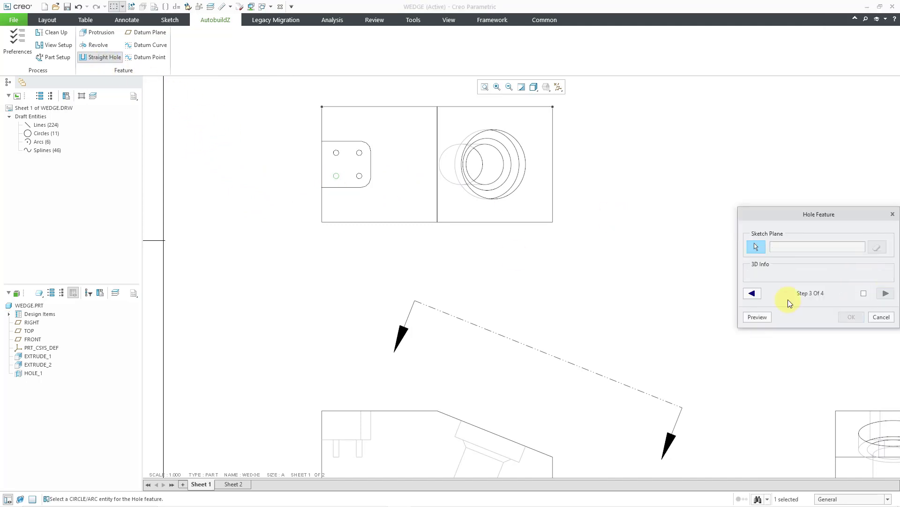
- Define HOLE_2 from the pocket-floor line down to the left hidden hole's bottom line in the Front view and accept it
{"action": "left_click", "coordinate": [346, 439]}
{"action": "left_click", "coordinate": [886, 293]}
{"action": "left_click", "coordinate": [335, 457]}
{"action": "left_click", "coordinate": [850, 315]}
- Start a third straight hole, HOLE_3, with the pocket's upper-right small circle in the Top view as its profile
{"action": "middle_click_drag", "start_coordinate": [417, 112], "coordinate": [455, 101]}
{"action": "left_click", "coordinate": [100, 57]}
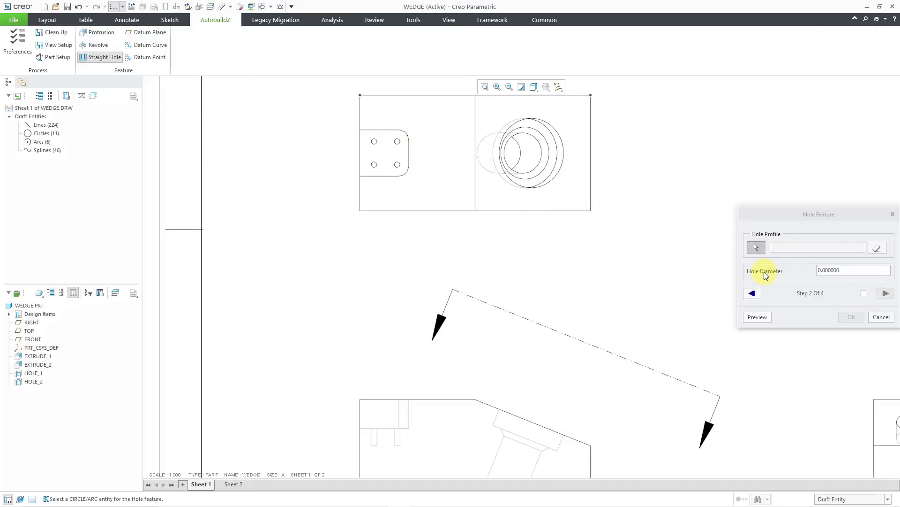
{"action": "left_click", "coordinate": [397, 164]}
{"action": "scroll", "coordinate": [393, 152], "scroll_direction": "up", "scroll_amount": 1}
{"action": "left_click", "coordinate": [886, 293]}
- Define HOLE_3 from the pocket-floor line to the right hidden hole's bottom line in the Front view, preview and accept it
{"action": "scroll", "coordinate": [391, 399], "scroll_direction": "down", "scroll_amount": 5}
{"action": "left_click", "coordinate": [379, 313]}
{"action": "left_click", "coordinate": [886, 294]}
{"action": "left_click", "coordinate": [407, 355]}
{"action": "left_click", "coordinate": [757, 317]}
{"action": "left_click", "coordinate": [851, 317]}
- Start a fourth straight hole, HOLE_4, with the pocket's lower-right small circle in the Top view as its profile
{"action": "left_click", "coordinate": [99, 58]}
{"action": "left_click", "coordinate": [886, 294]}
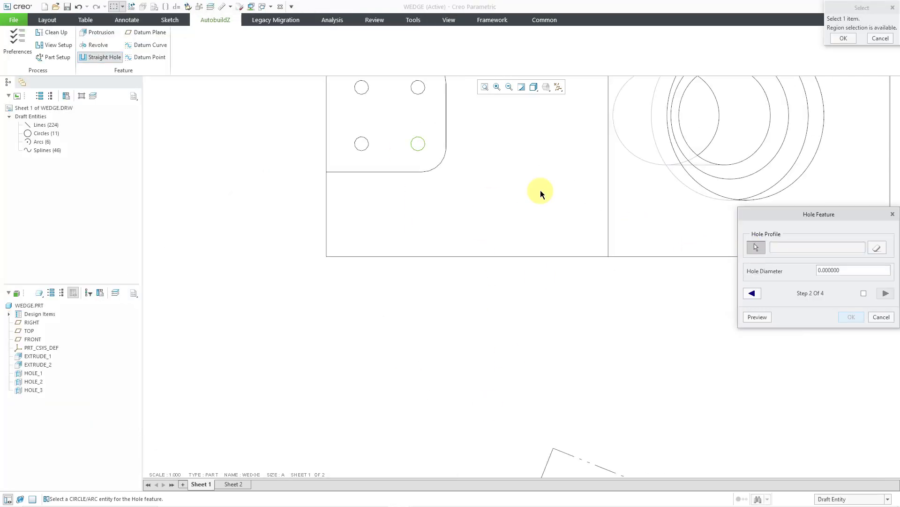
{"action": "left_click", "coordinate": [418, 143]}
{"action": "left_click", "coordinate": [886, 294]}
- Define HOLE_4 from the pocket floor to a blind depth of 3, preview it on the 3D wedge and accept it
{"action": "left_click", "coordinate": [886, 293]}
{"action": "left_click", "coordinate": [757, 317]}
{"action": "middle_click_drag", "start_coordinate": [206, 308], "coordinate": [305, 365]}
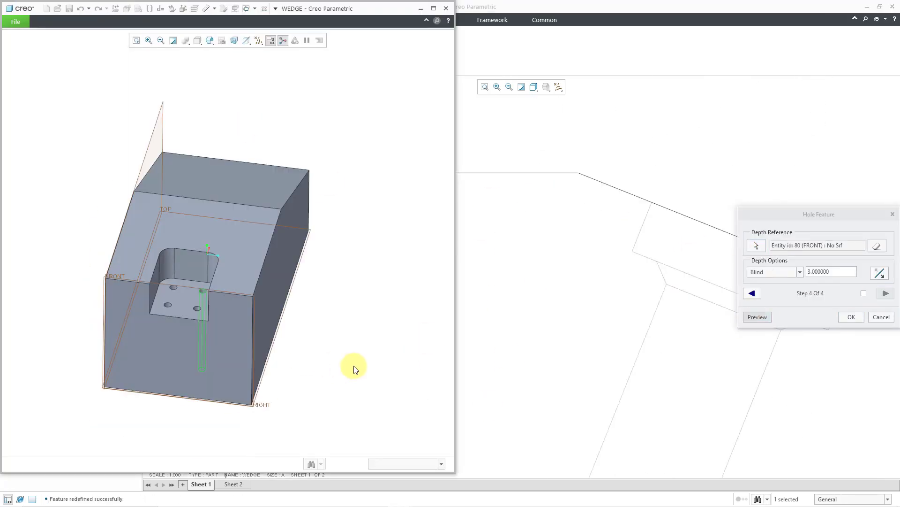
{"action": "left_click", "coordinate": [851, 317]}
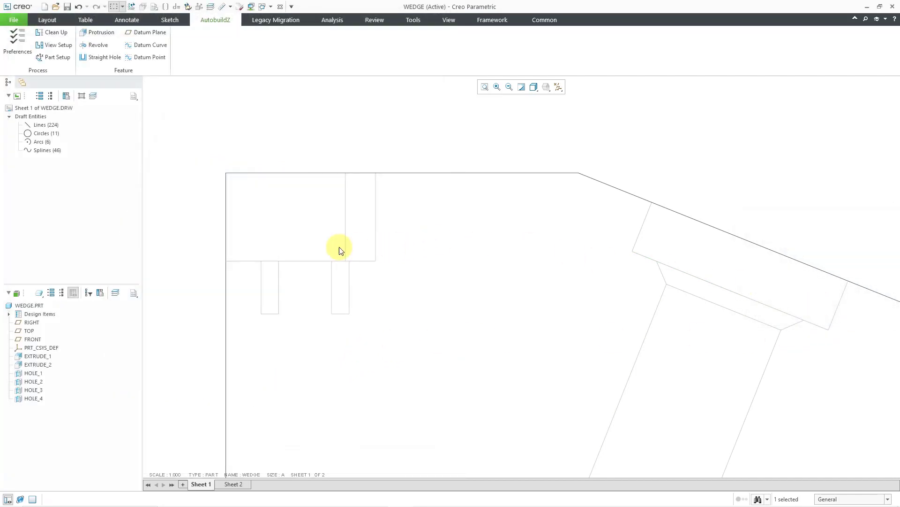
- Save the drawing WEDGE.DRW in the Demo folder
{"action": "scroll", "coordinate": [341, 250], "scroll_direction": "up", "scroll_amount": 10}
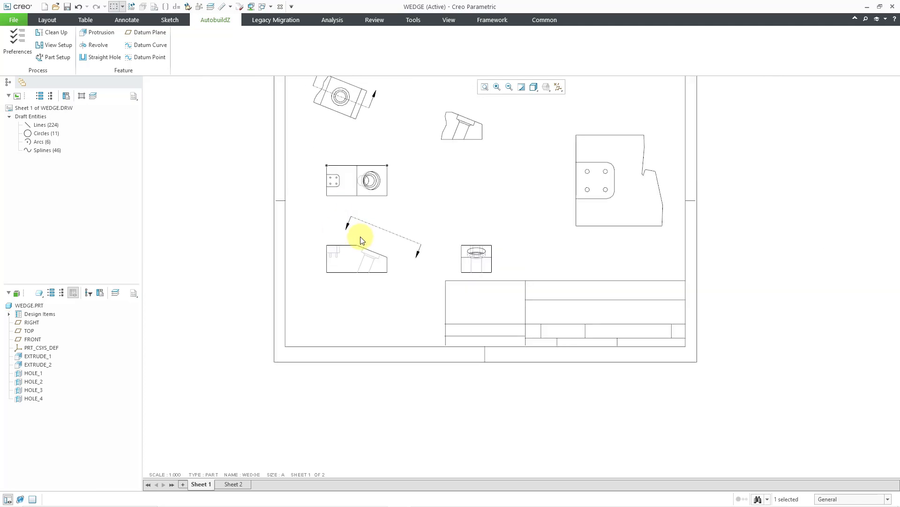
{"action": "scroll", "coordinate": [376, 155], "scroll_direction": "up", "scroll_amount": 3}
{"action": "scroll", "coordinate": [375, 155], "scroll_direction": "down", "scroll_amount": 5}
{"action": "scroll", "coordinate": [376, 158], "scroll_direction": "up", "scroll_amount": 2}
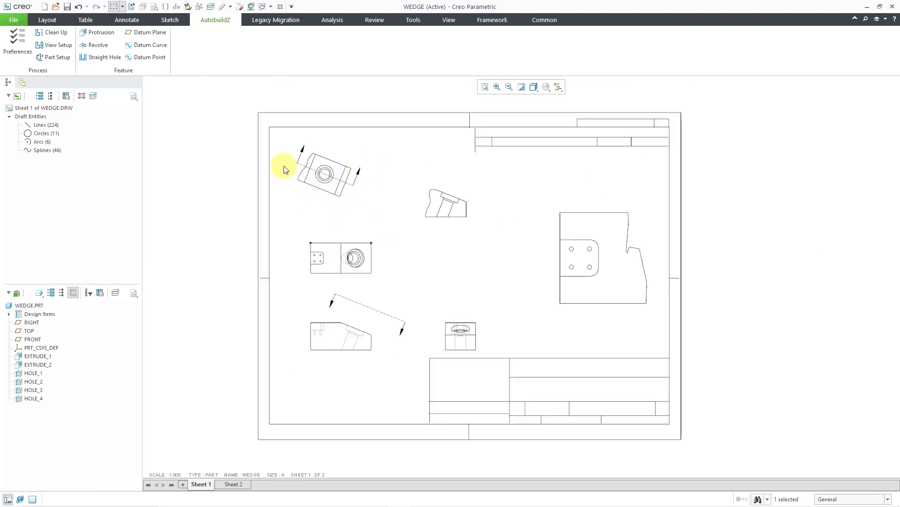
{"action": "left_click", "coordinate": [68, 7]}
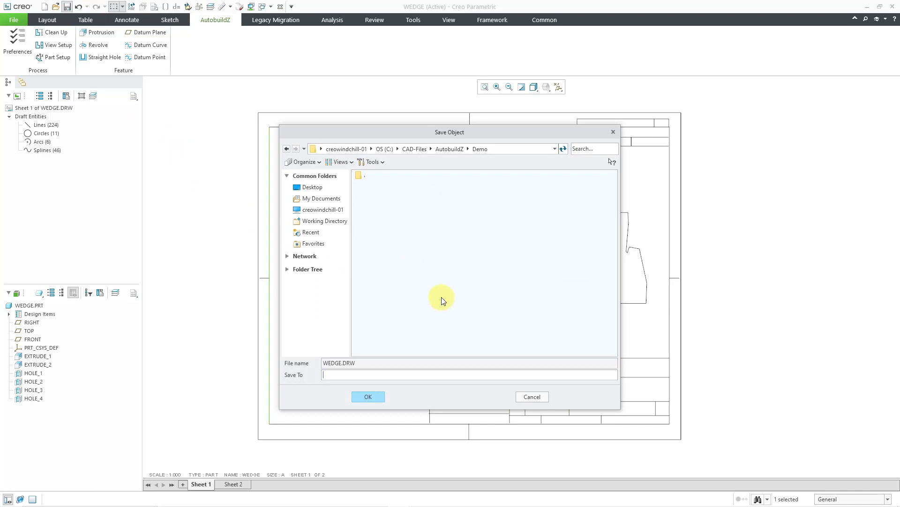
{"action": "left_click", "coordinate": [373, 398]}
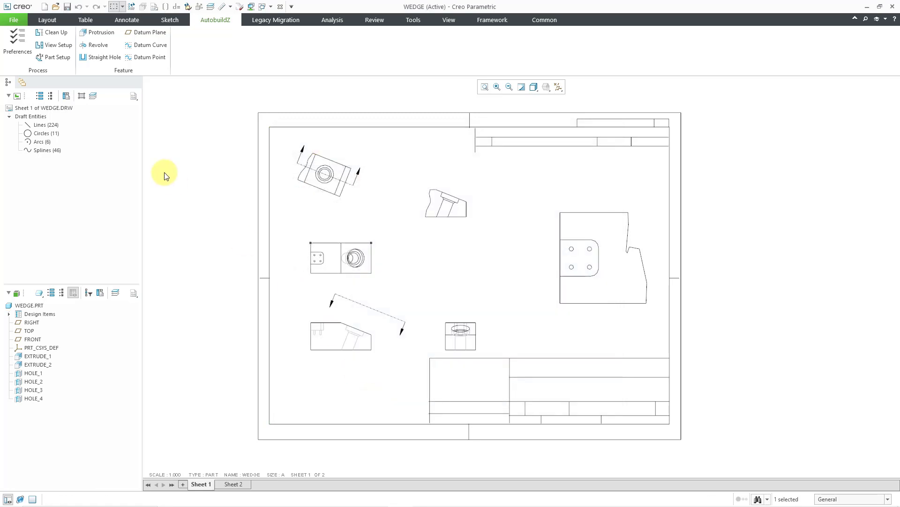
- Open the part file wedge.prt from the Demo folder and view the 3D model from its pocket end
{"action": "left_click", "coordinate": [55, 6]}
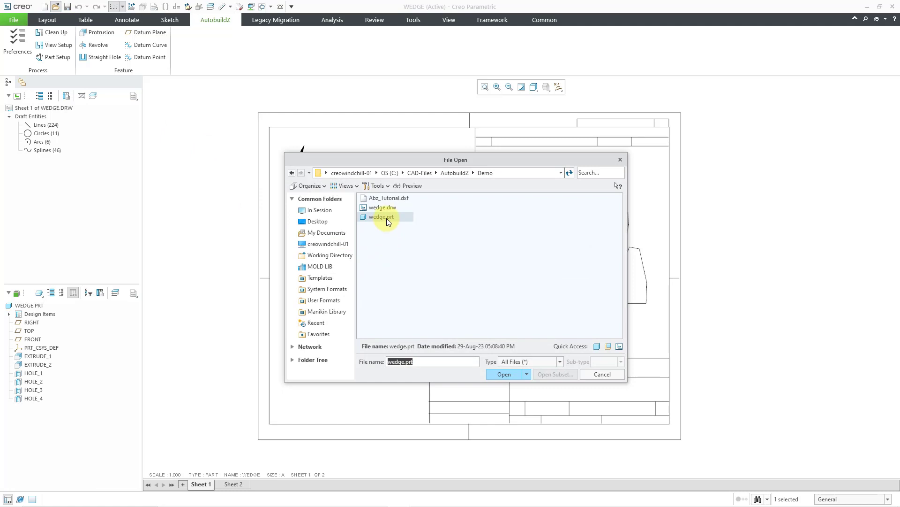
{"action": "double_click", "coordinate": [392, 217]}
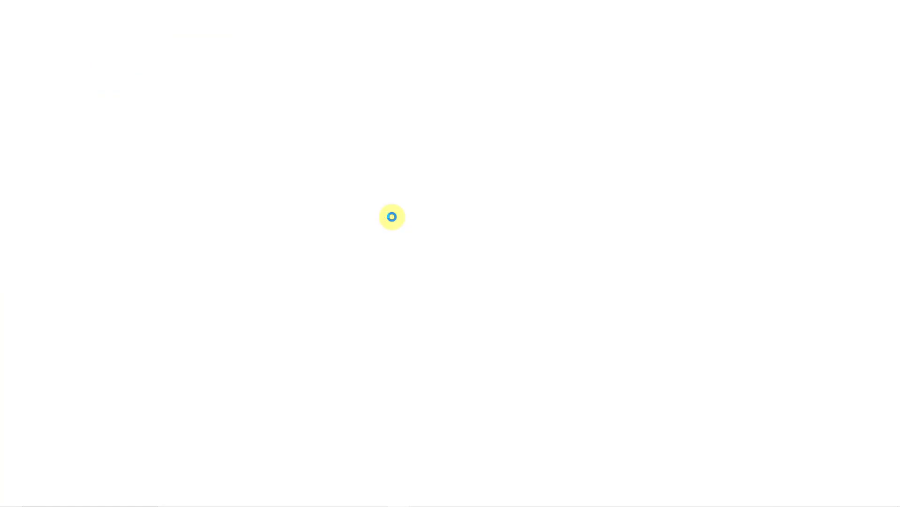
{"action": "mouse_move", "coordinate": [416, 239]}
{"action": "middle_mouse_down"}
{"action": "mouse_move", "coordinate": [412, 205]}
{"action": "mouse_move", "coordinate": [398, 221]}
{"action": "mouse_move", "coordinate": [408, 227]}
{"action": "mouse_move", "coordinate": [360, 181]}
{"action": "mouse_move", "coordinate": [292, 213]}
{"action": "mouse_move", "coordinate": [350, 193]}
{"action": "mouse_move", "coordinate": [407, 218]}
{"action": "mouse_move", "coordinate": [424, 211]}
{"action": "mouse_move", "coordinate": [401, 225]}
{"action": "mouse_move", "coordinate": [408, 215]}
{"action": "middle_mouse_up"}
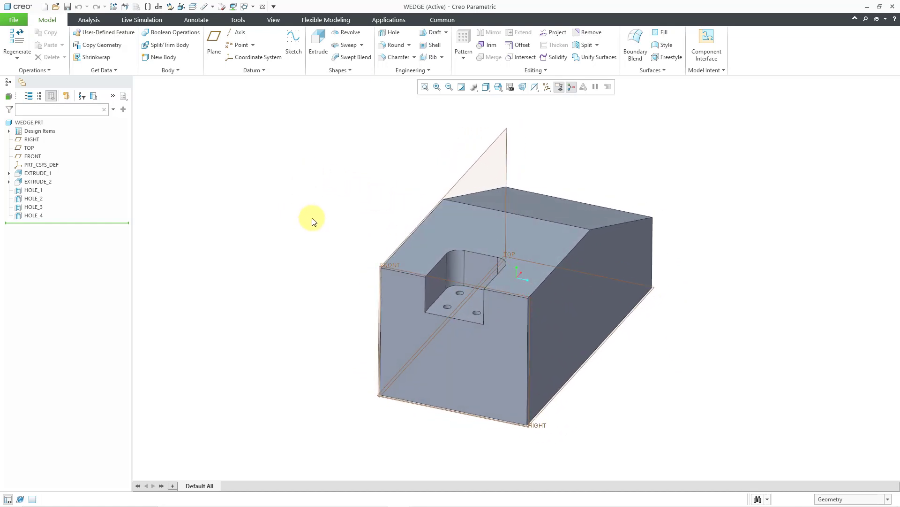